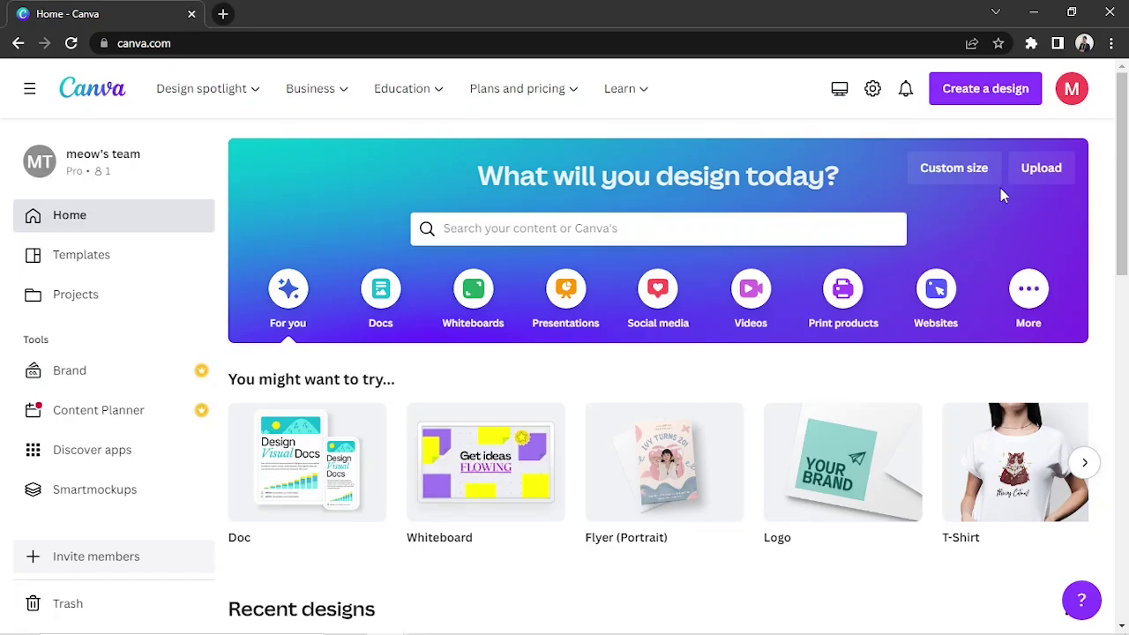
- Search for 'mug' and open the Mug 3.3 × 3.3 in template results
left_click(563, 231)
type("mug")
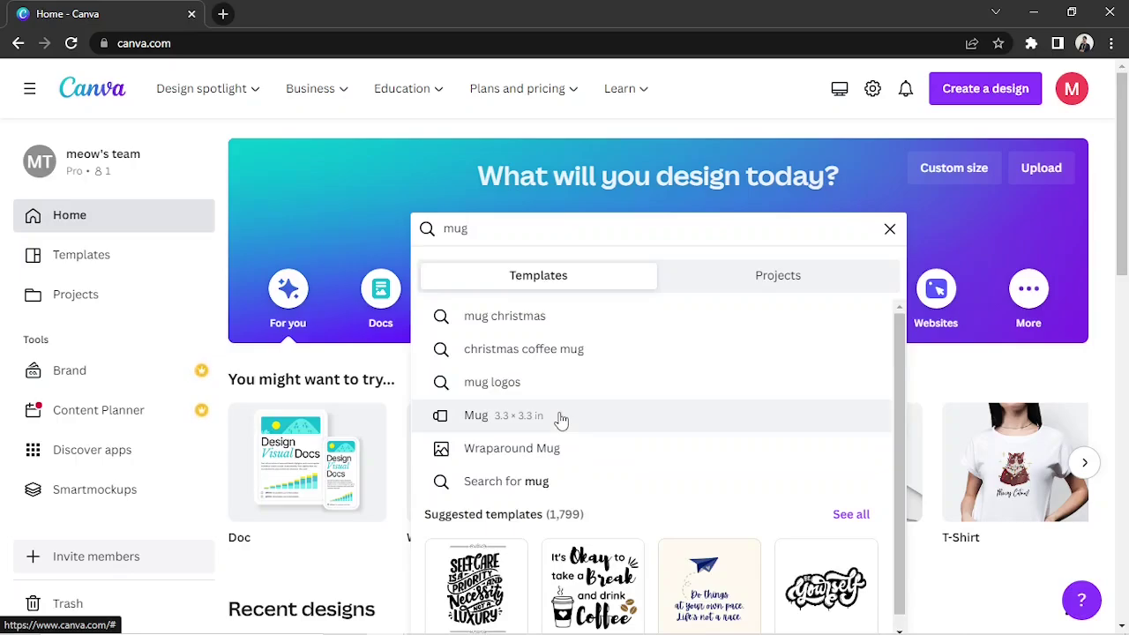
left_click(561, 416)
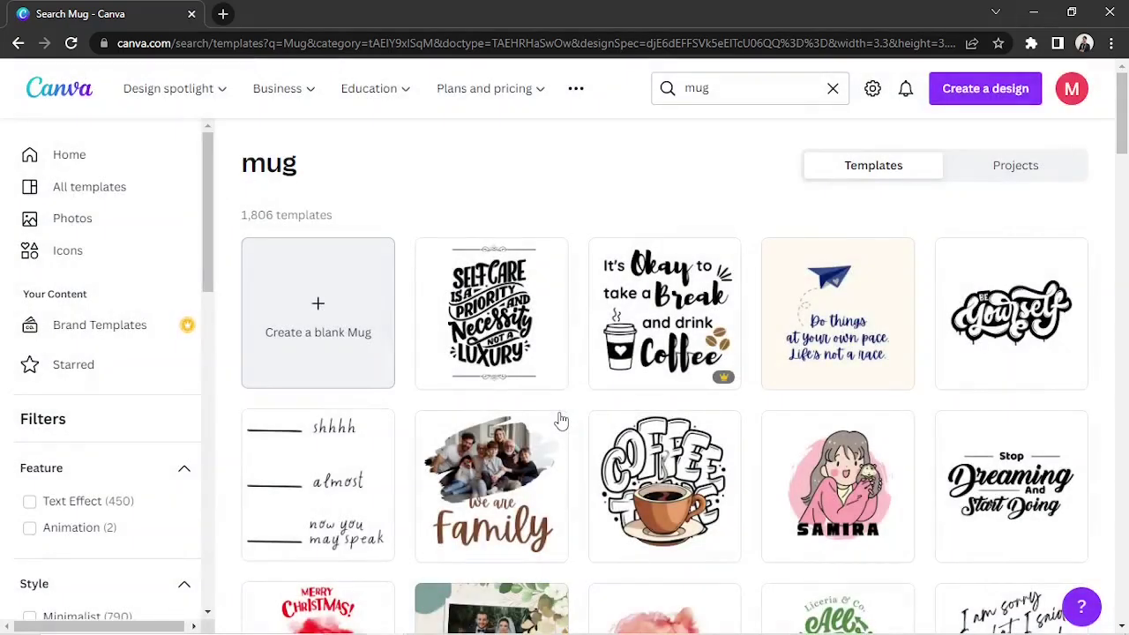
scroll(1045, 291, "down", 3)
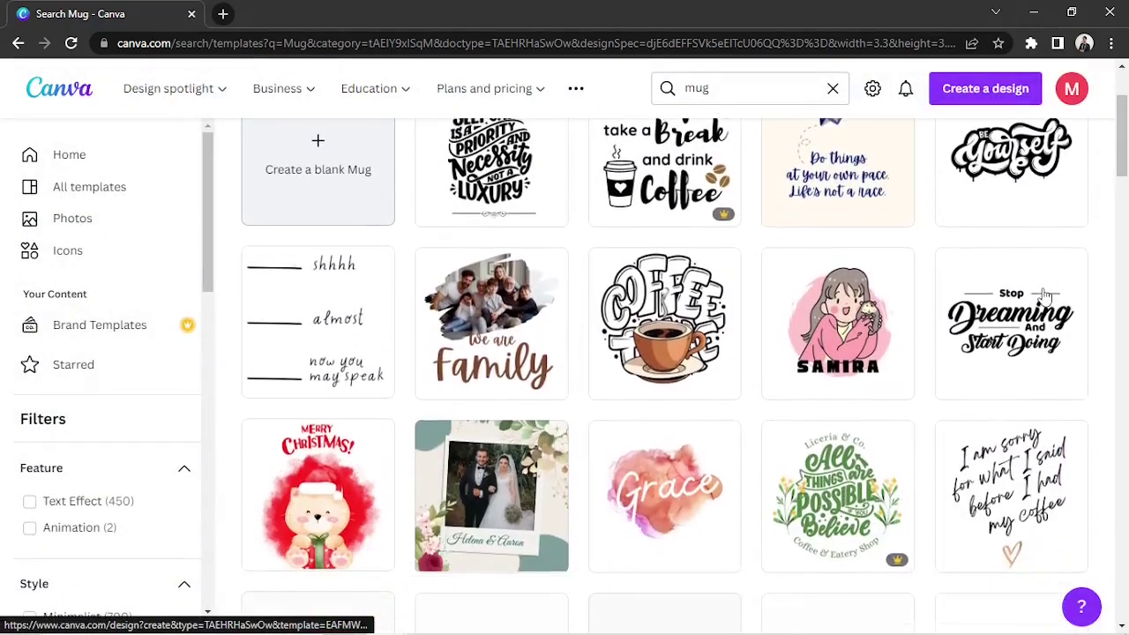
scroll(1046, 300, "down", 3)
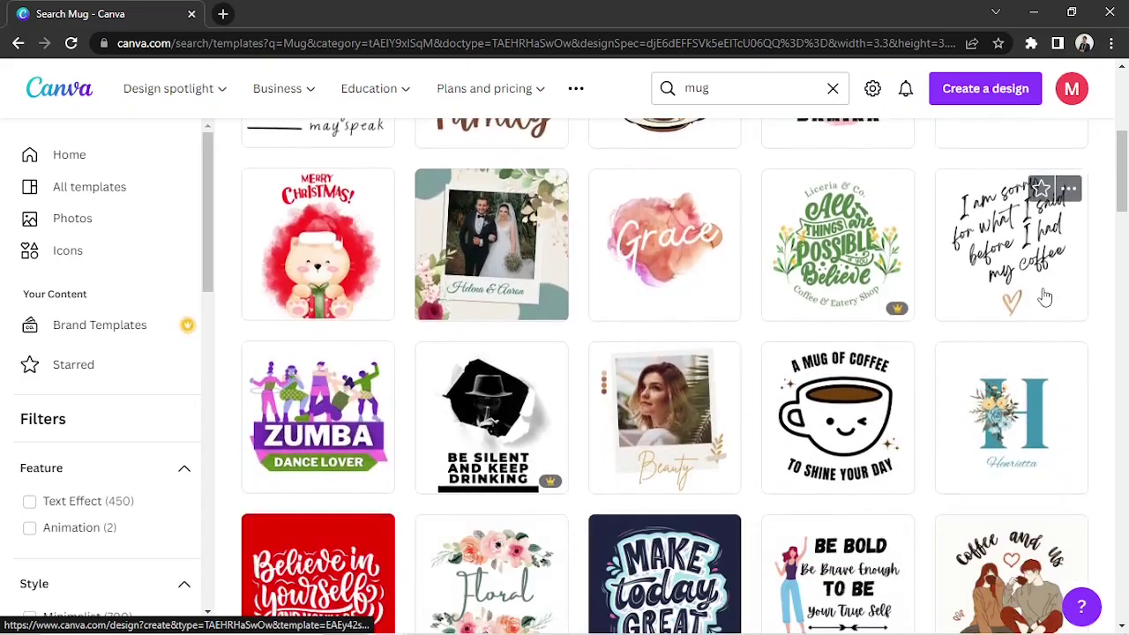
scroll(1046, 300, "down", 4)
scroll(1045, 300, "down", 1)
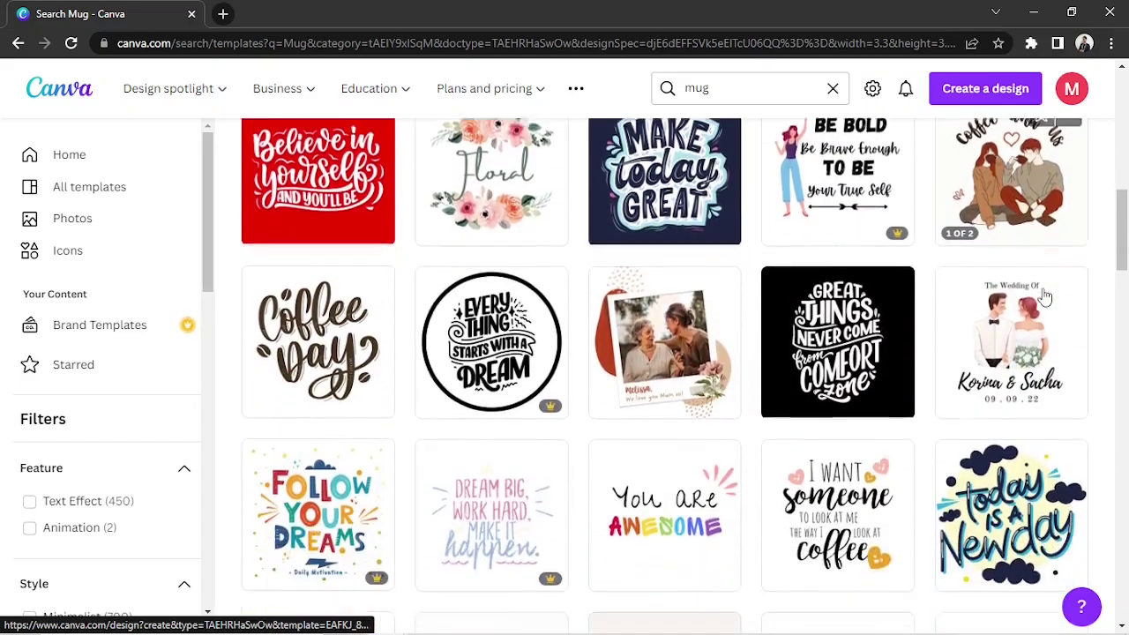
scroll(1045, 299, "down", 3)
scroll(1045, 296, "down", 1)
scroll(1045, 297, "down", 2)
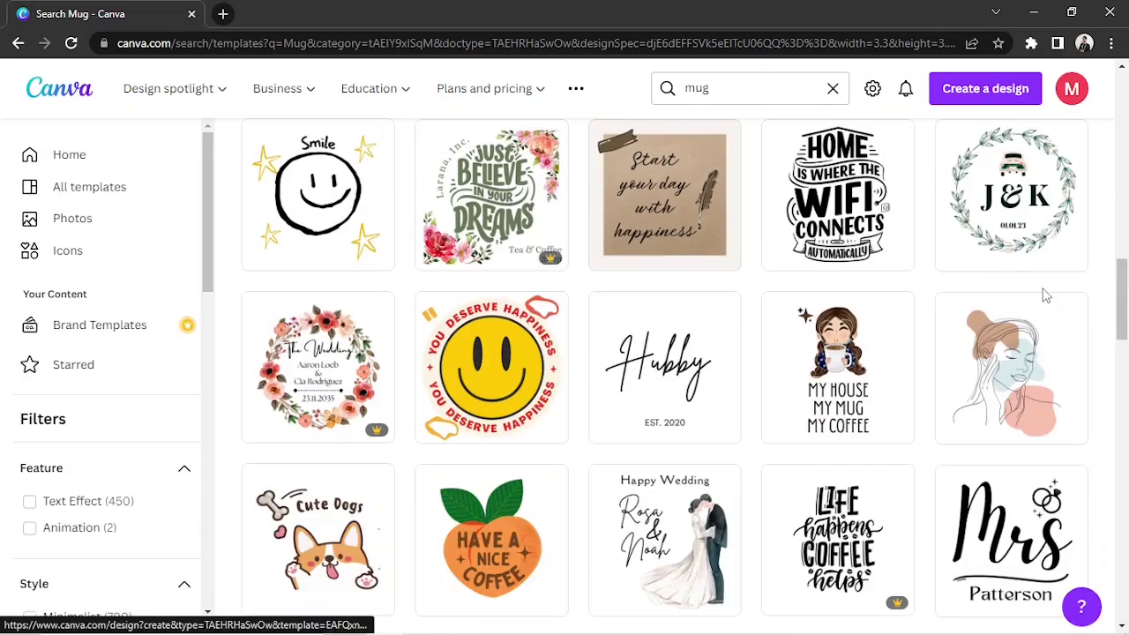
scroll(1046, 296, "up", 2)
scroll(1045, 299, "up", 1)
scroll(1046, 299, "up", 2)
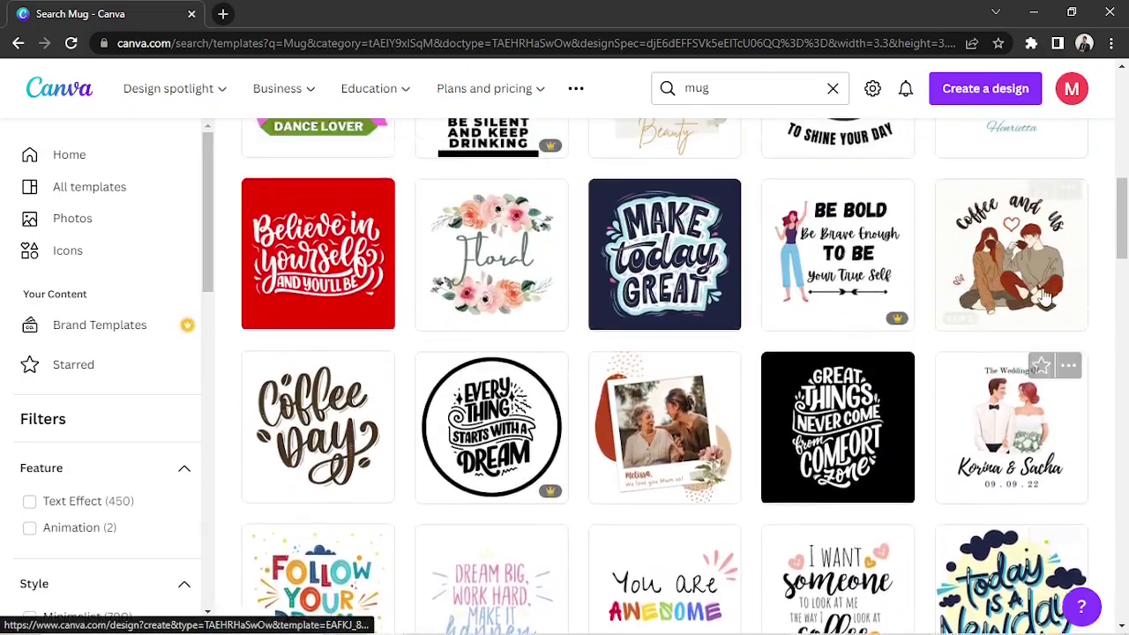
scroll(1045, 298, "up", 1)
scroll(1045, 299, "up", 3)
scroll(1045, 300, "up", 1)
scroll(1046, 300, "up", 3)
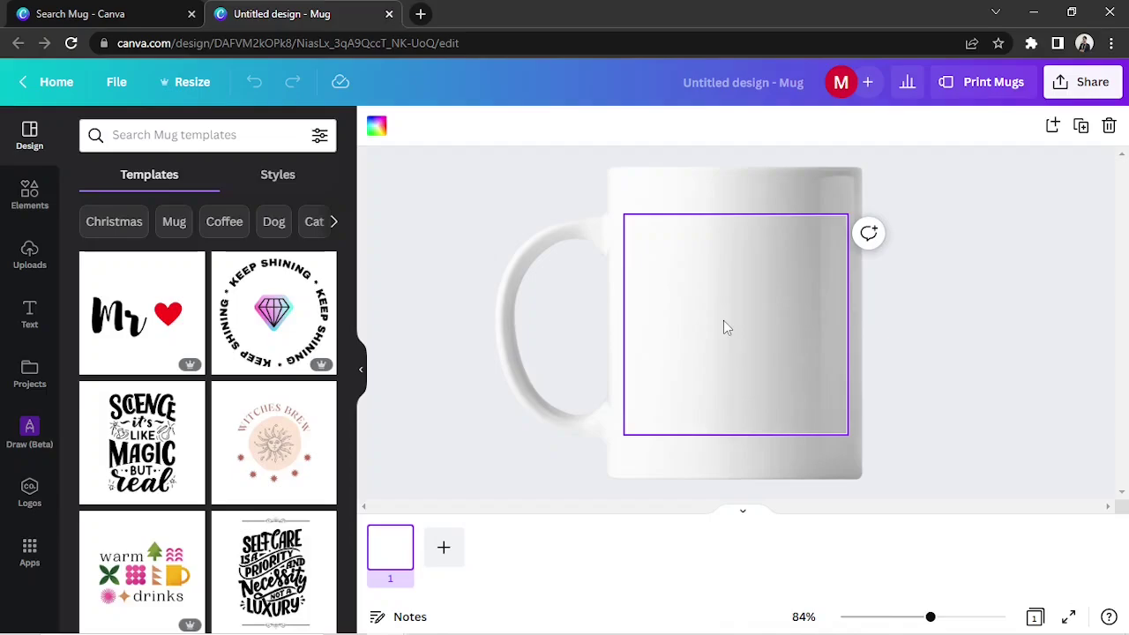
mouse_move(141, 313)
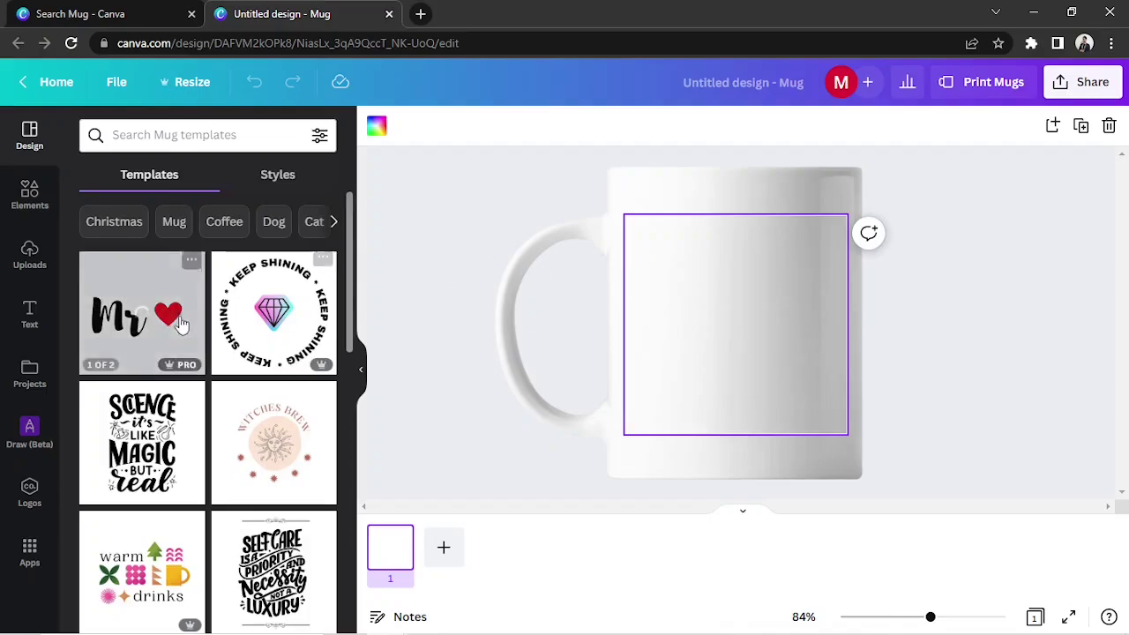
- Browse the mug design templates, then open the Elements library beside the blank mug
scroll(181, 325, "down", 2)
scroll(181, 324, "down", 1)
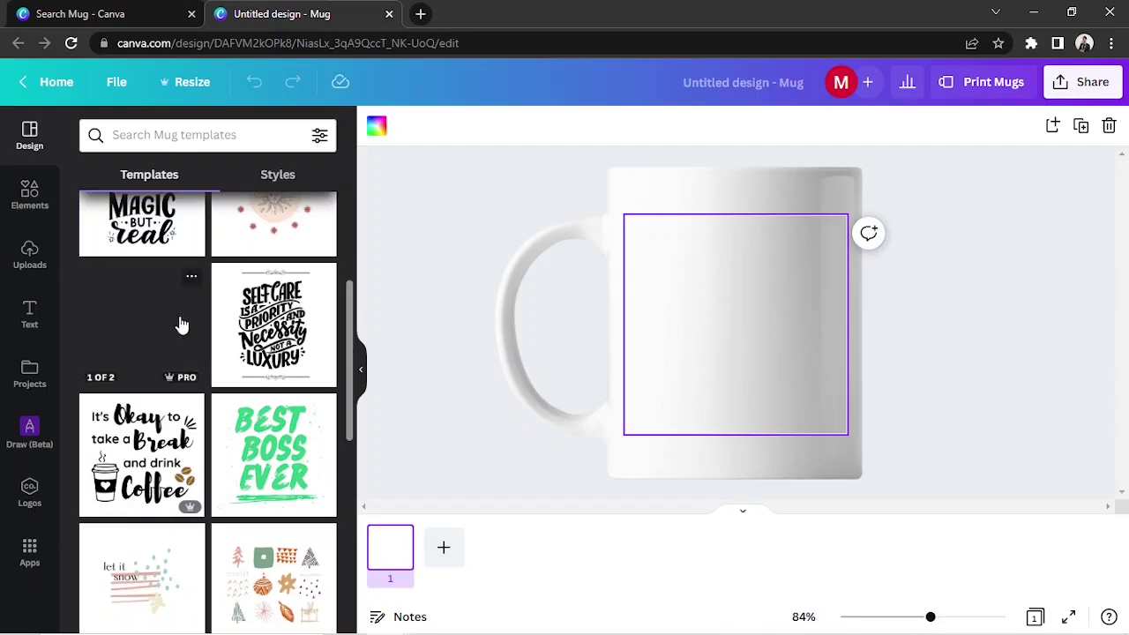
scroll(181, 324, "down", 1)
scroll(181, 325, "up", 4)
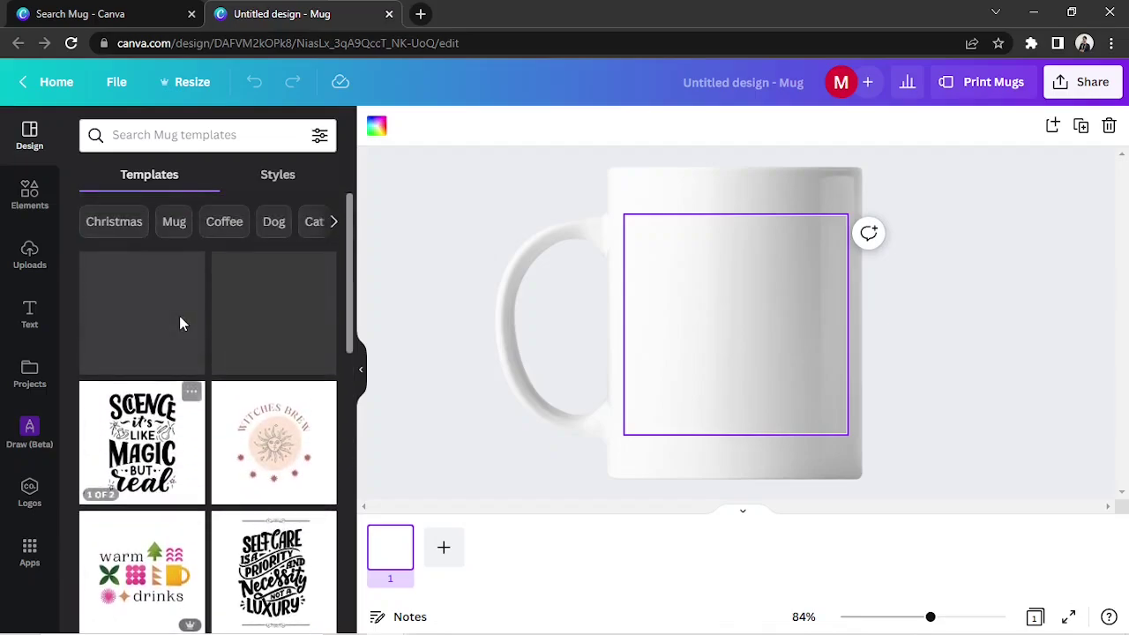
left_click(202, 140)
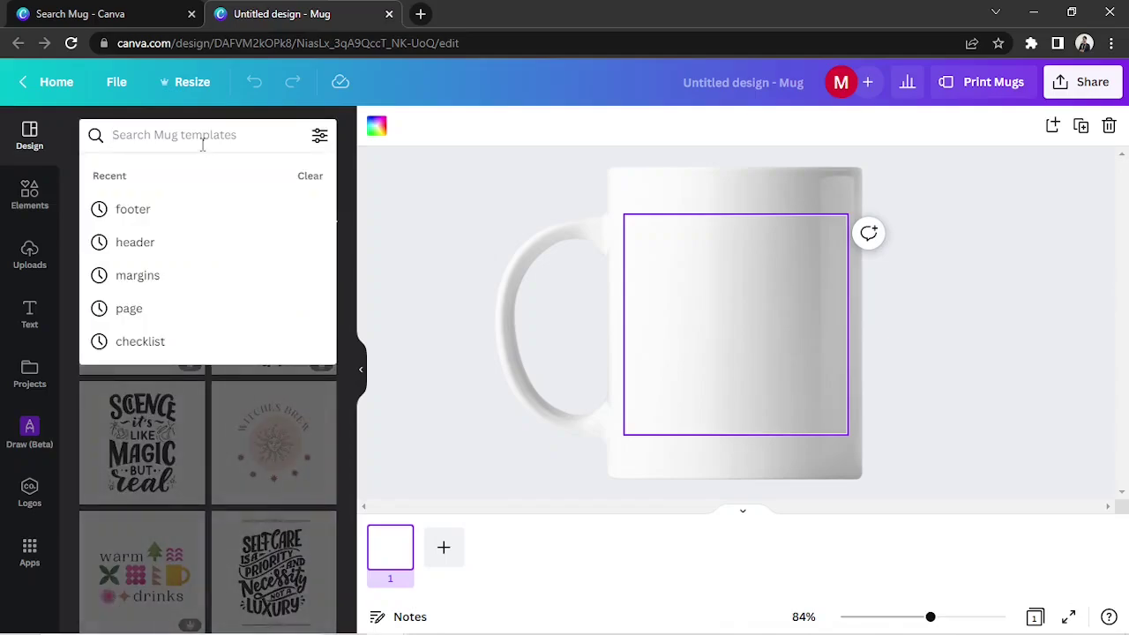
left_click(395, 188)
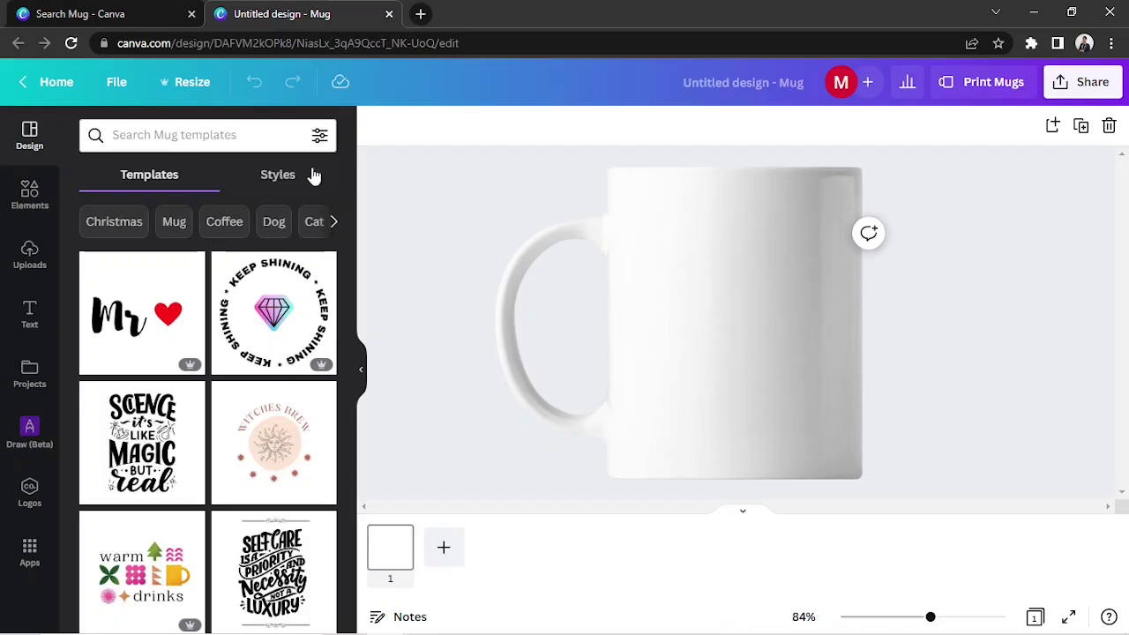
left_click(18, 196)
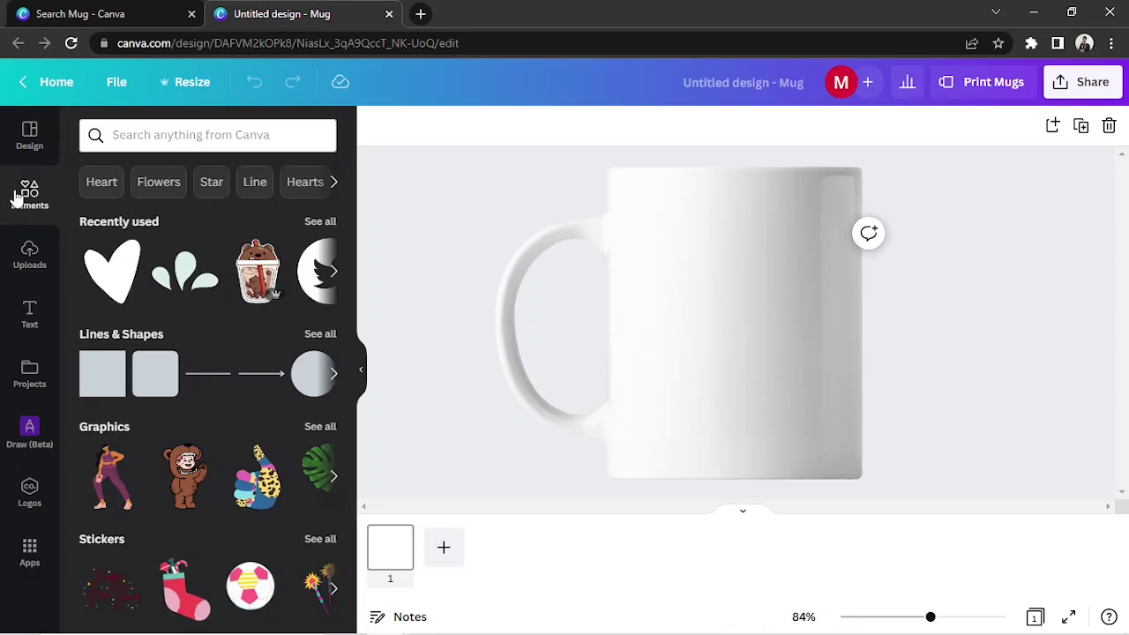
- Search Elements for 'hamster' and filter the results to Graphics
left_click(132, 137)
type("ham")
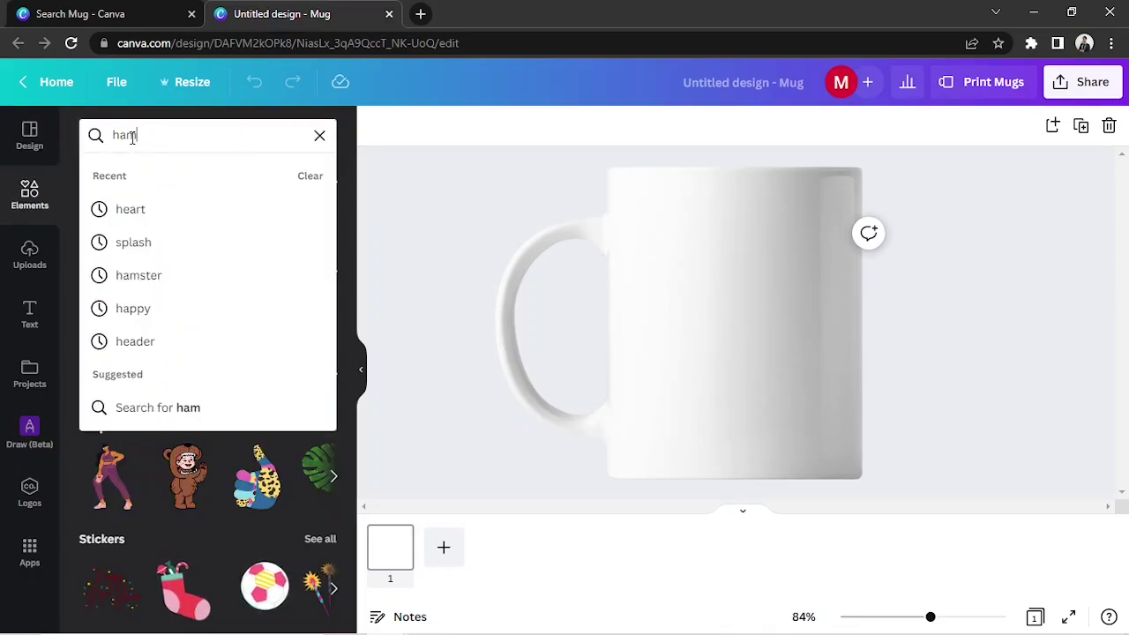
type("ster")
key("Return")
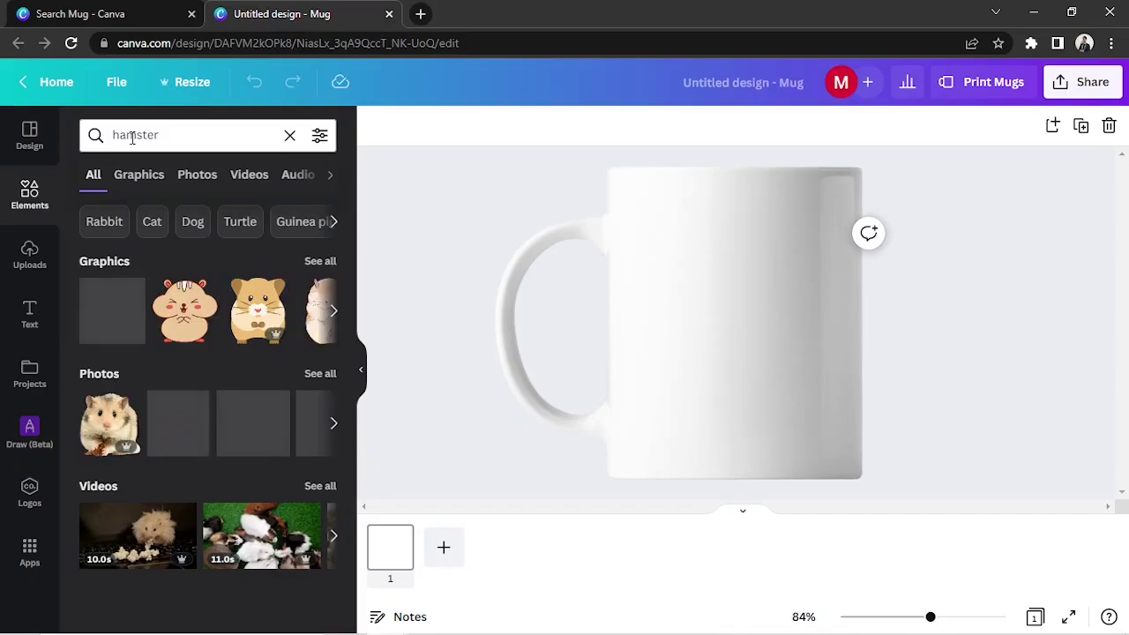
left_click(152, 180)
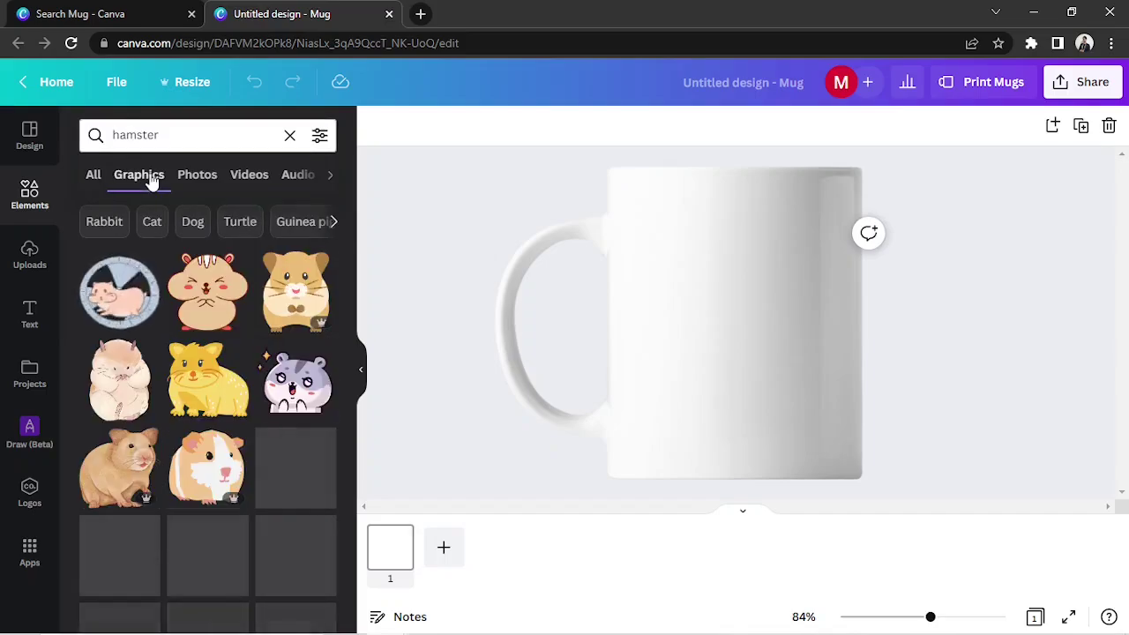
- Add the grey sitting hamster graphic, shrink it and centre it on the mug
scroll(190, 293, "down", 2)
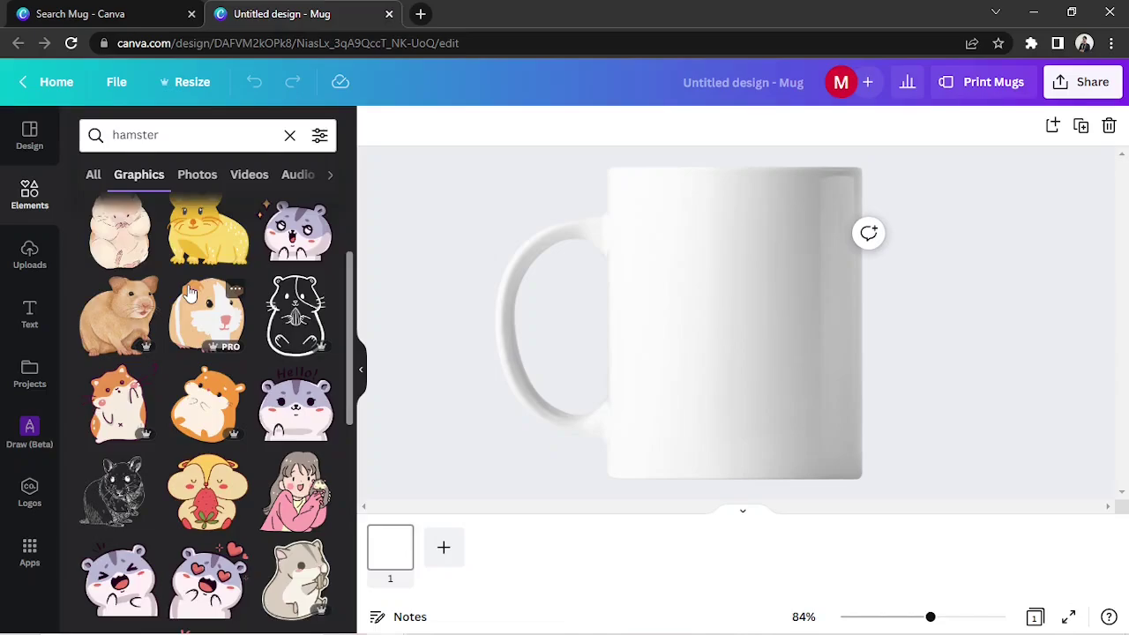
scroll(190, 294, "down", 3)
scroll(189, 294, "down", 2)
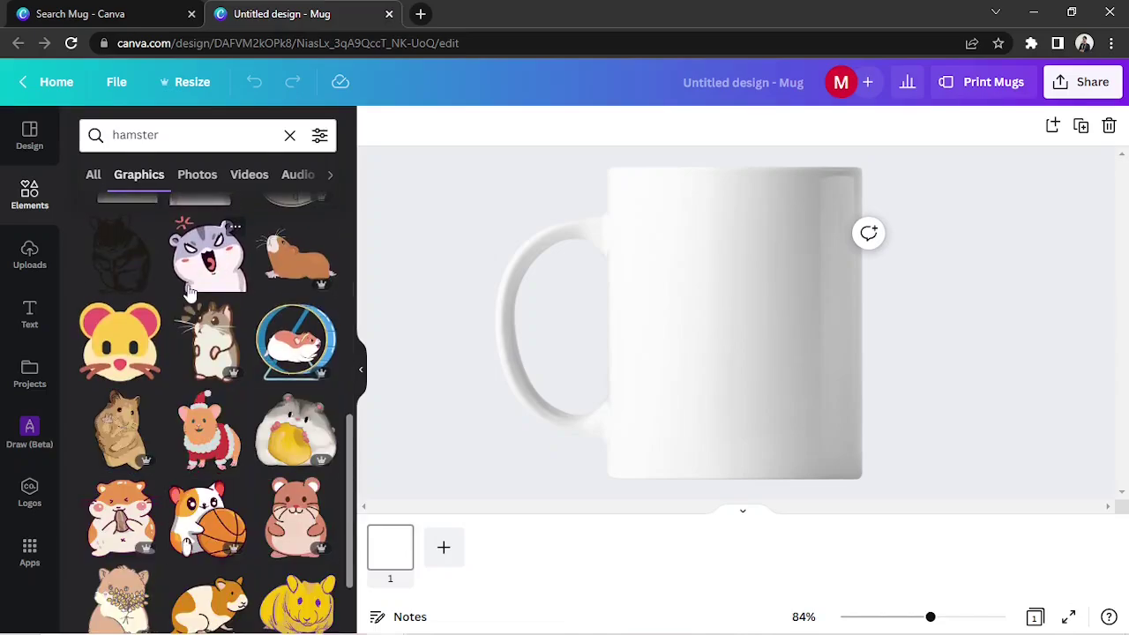
scroll(189, 293, "down", 3)
scroll(190, 294, "down", 3)
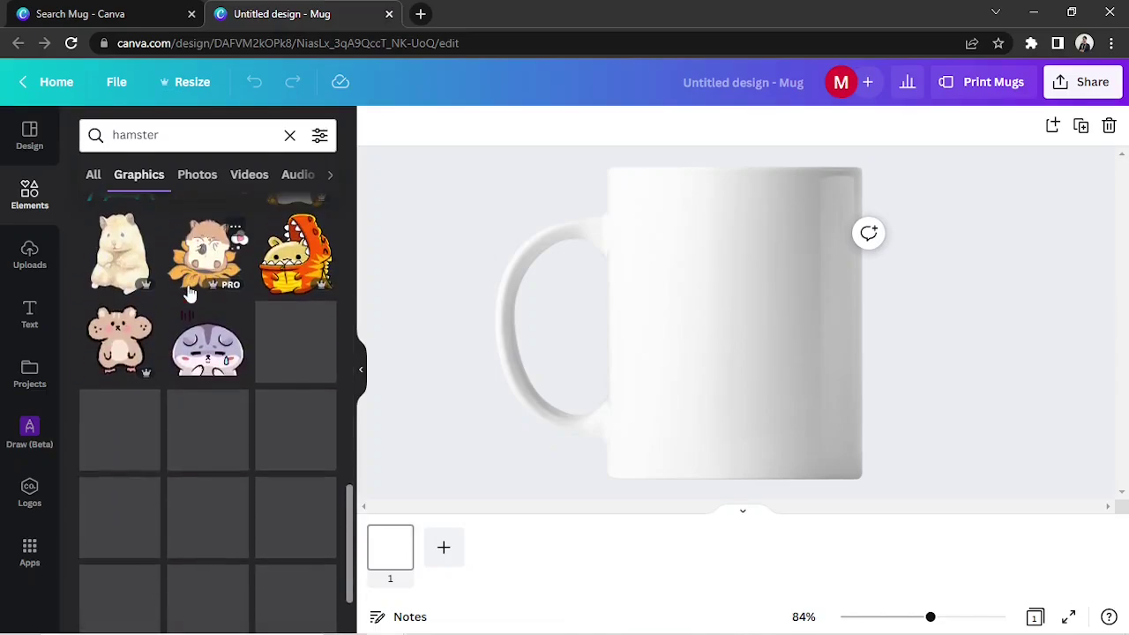
scroll(190, 294, "up", 3)
scroll(190, 294, "up", 3)
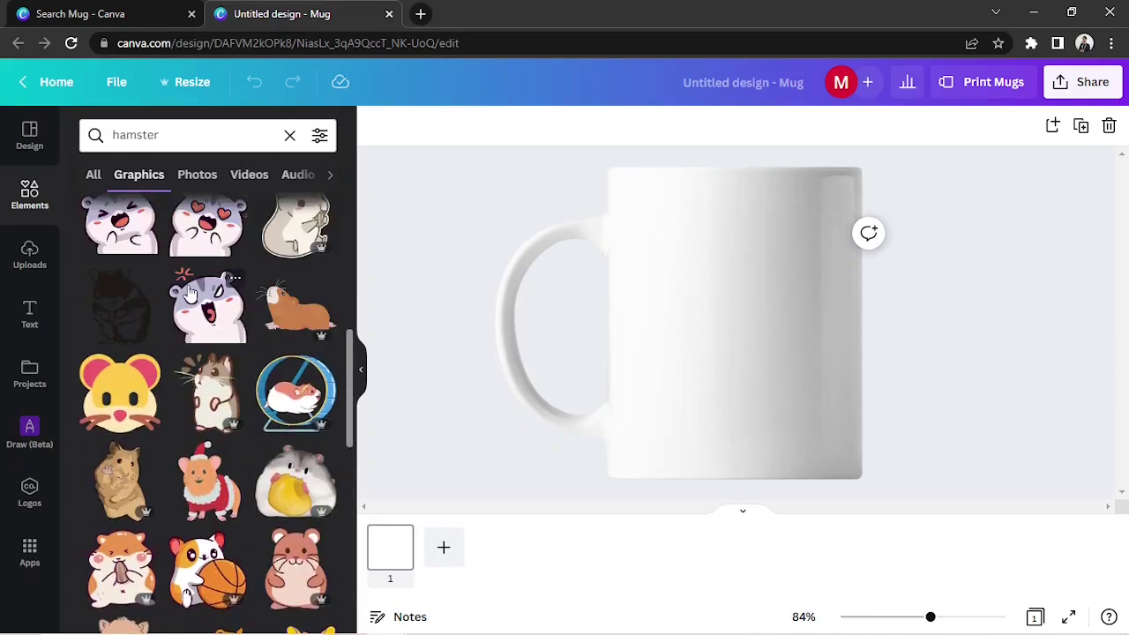
scroll(189, 294, "up", 3)
scroll(189, 294, "up", 2)
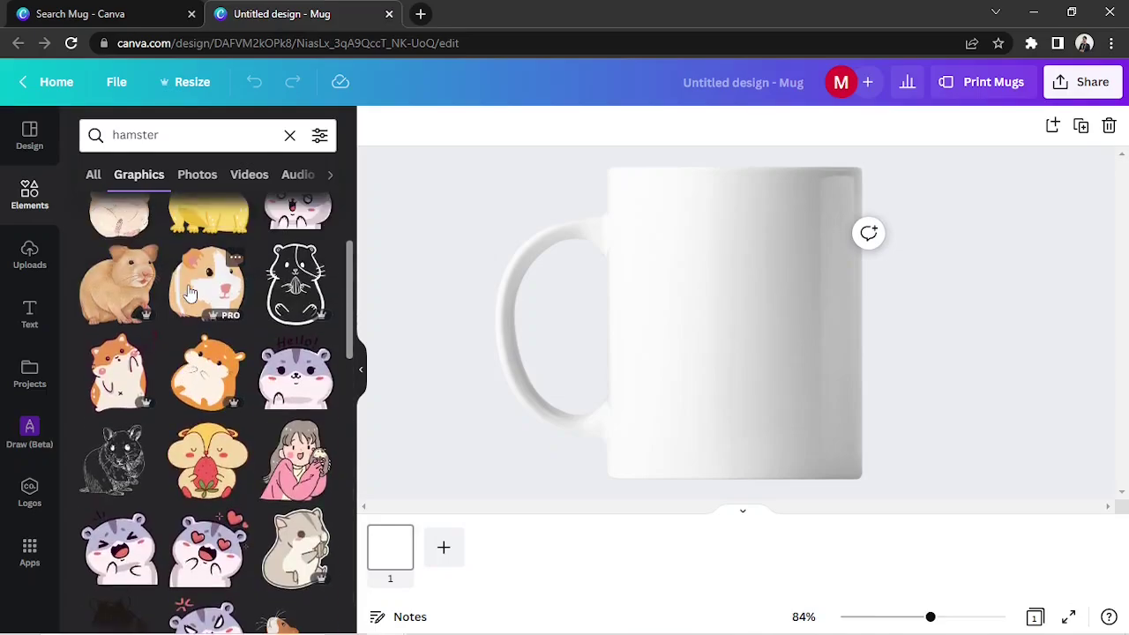
scroll(190, 293, "up", 2)
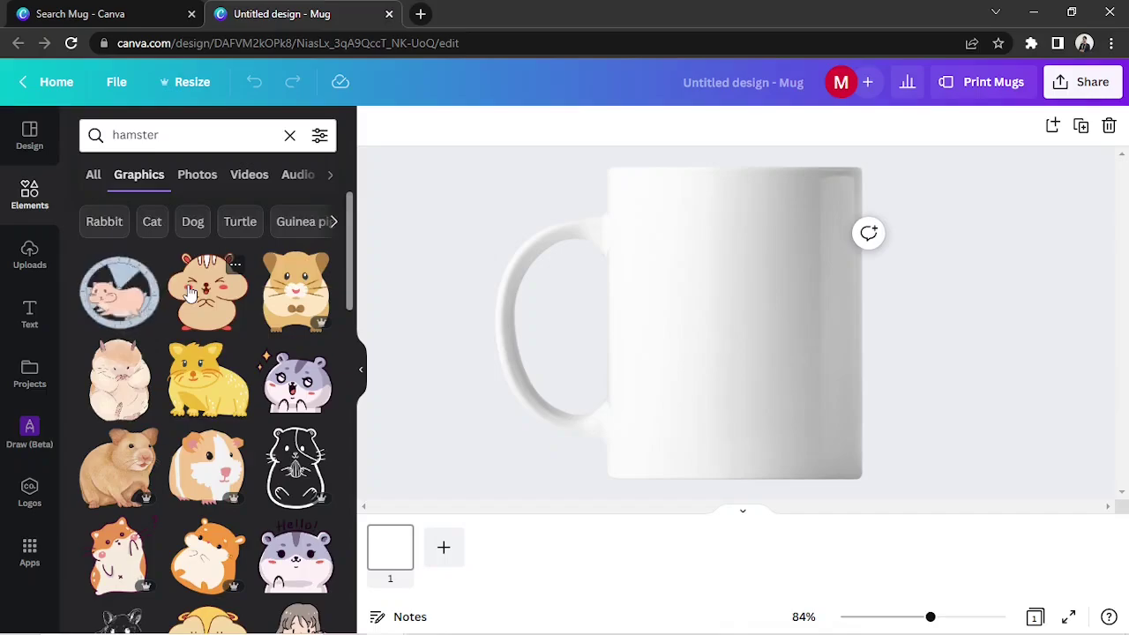
scroll(190, 294, "down", 3)
scroll(113, 398, "down", 1)
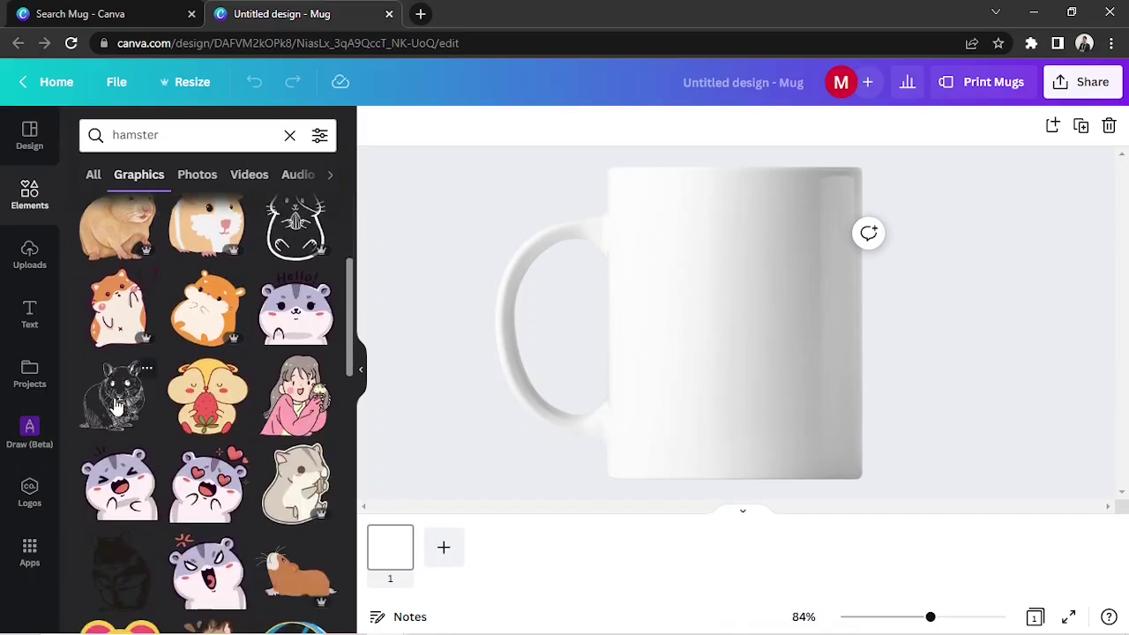
left_click(296, 483)
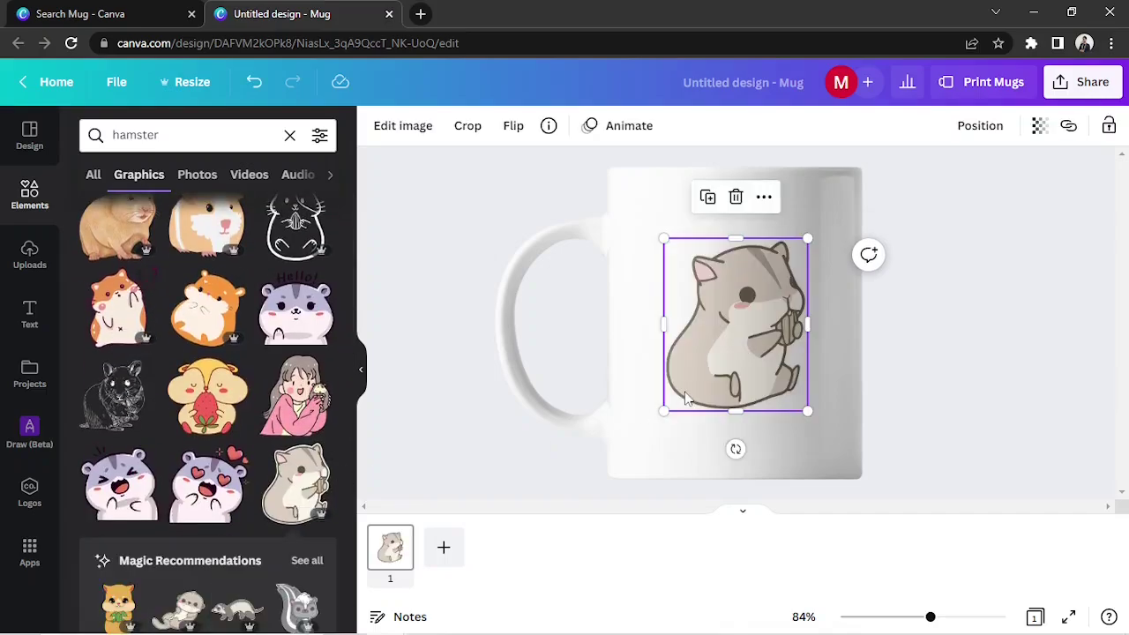
left_click_drag(672, 410, 687, 382)
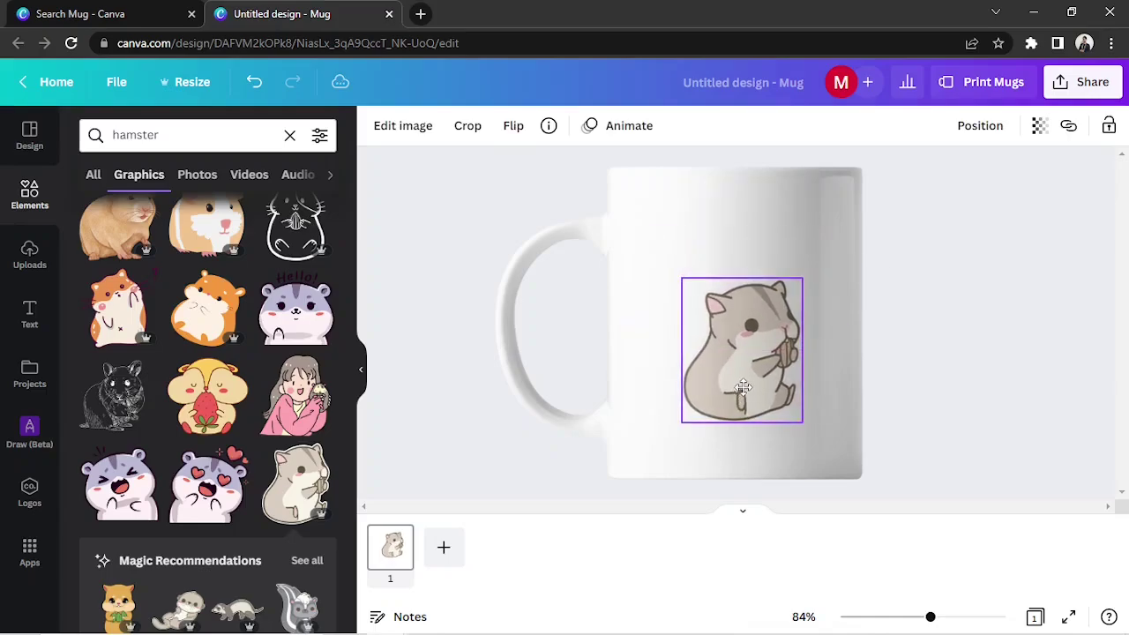
mouse_move(755, 359)
left_mouse_down()
mouse_move(743, 374)
mouse_move(719, 356)
left_mouse_up()
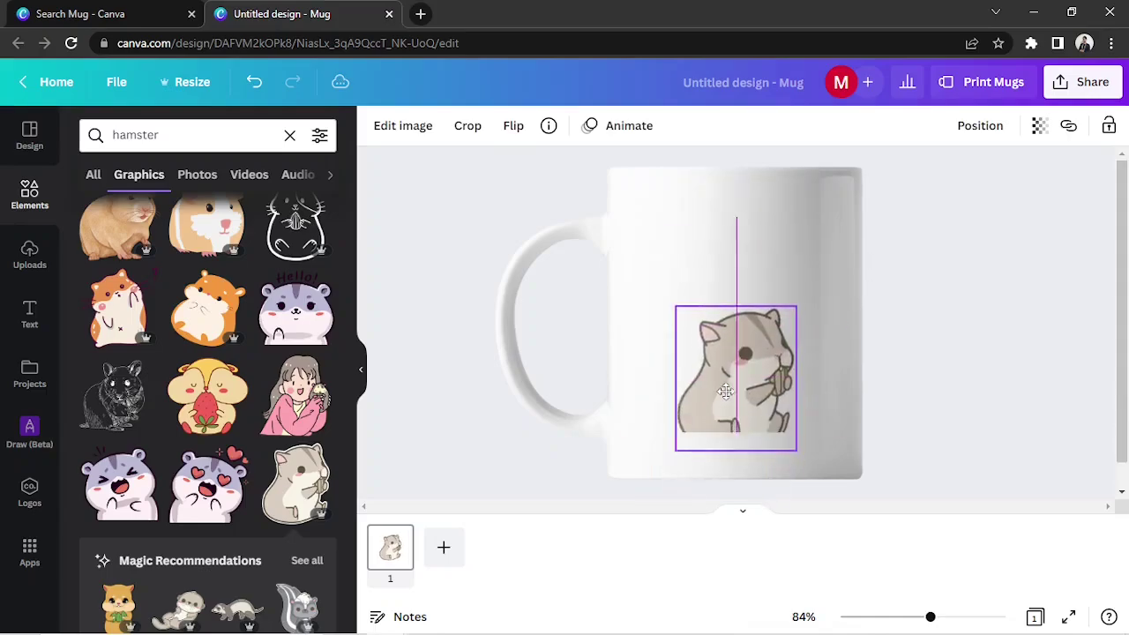
- Search for 'heart' and place a small black scribble heart above the hamster
left_click(945, 343)
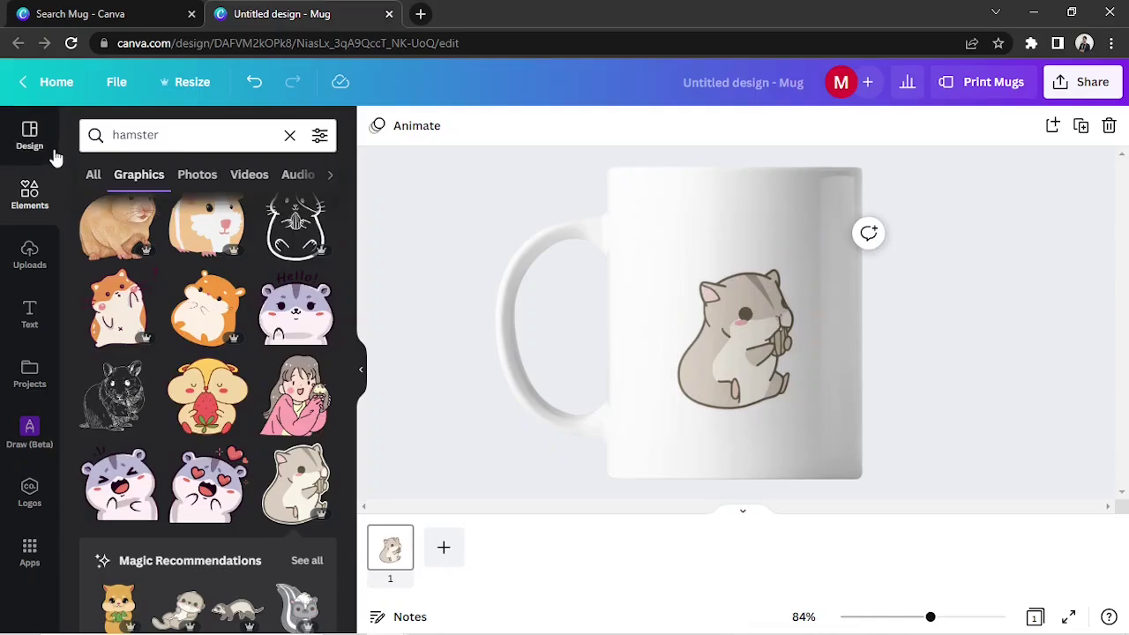
type("heart")
key("Return")
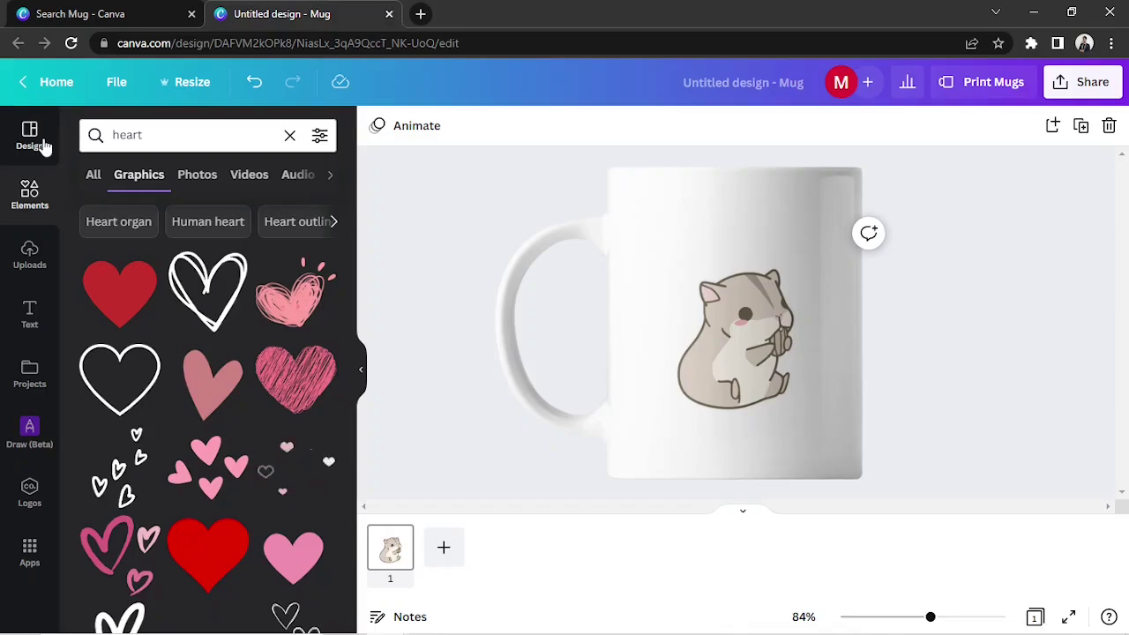
scroll(235, 333, "down", 2)
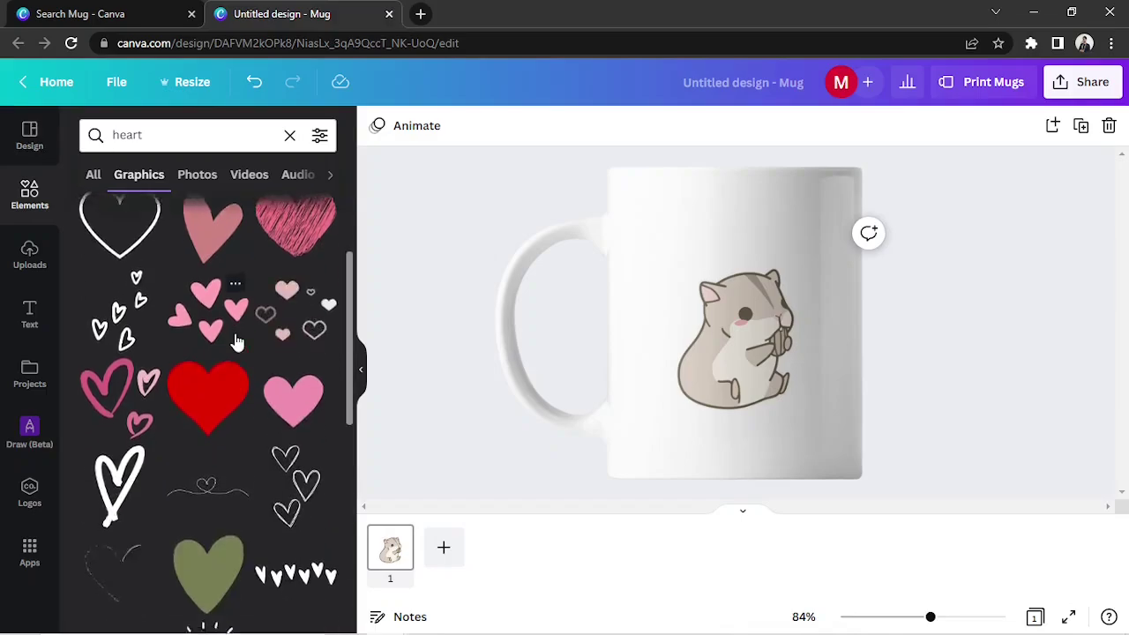
scroll(235, 333, "down", 3)
scroll(235, 334, "down", 2)
left_click(208, 411)
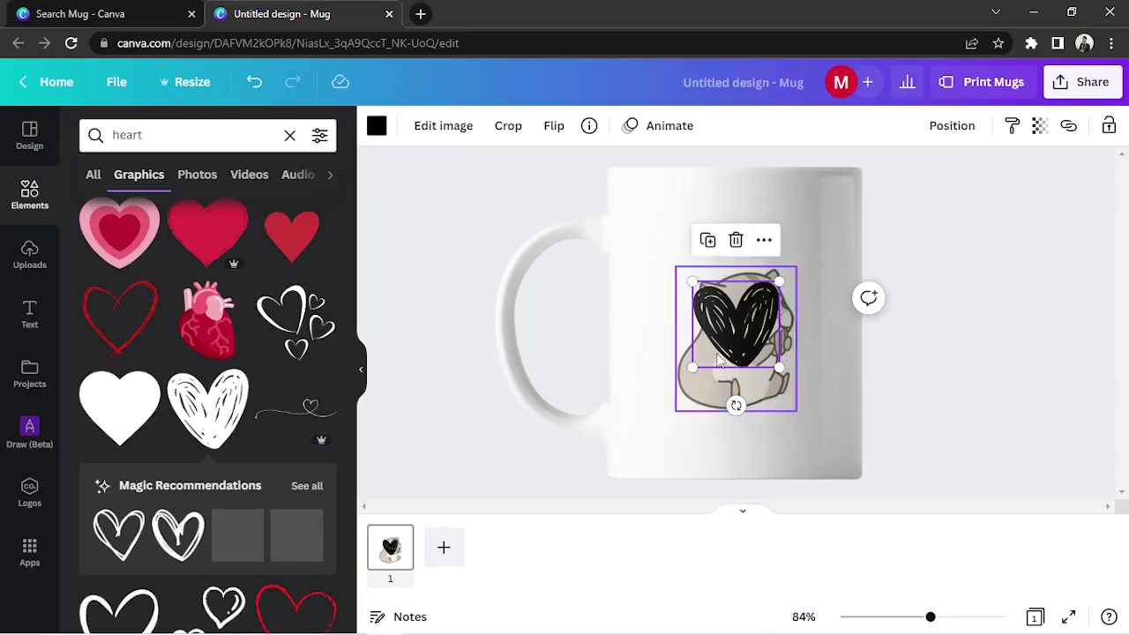
left_click_drag(738, 320, 751, 252)
left_click_drag(797, 290, 744, 251)
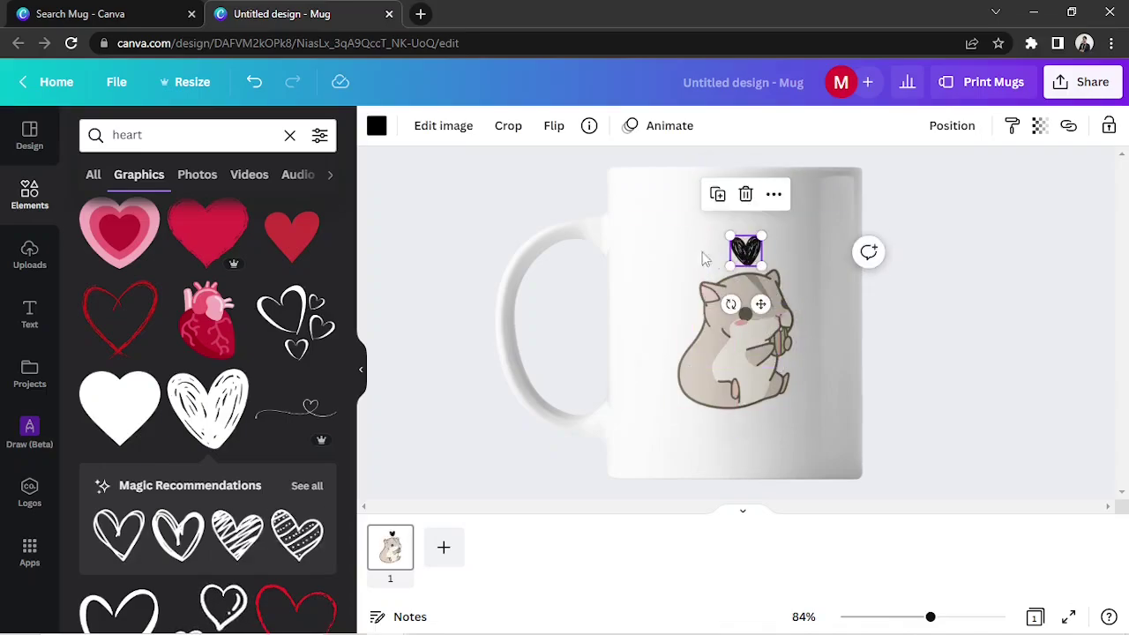
- Recolour the scribble heart from black to red with a custom colour
left_click(377, 125)
left_click(97, 212)
mouse_move(165, 262)
left_mouse_down()
mouse_move(227, 262)
mouse_move(164, 290)
mouse_move(227, 260)
mouse_move(266, 263)
left_mouse_up()
left_click(988, 344)
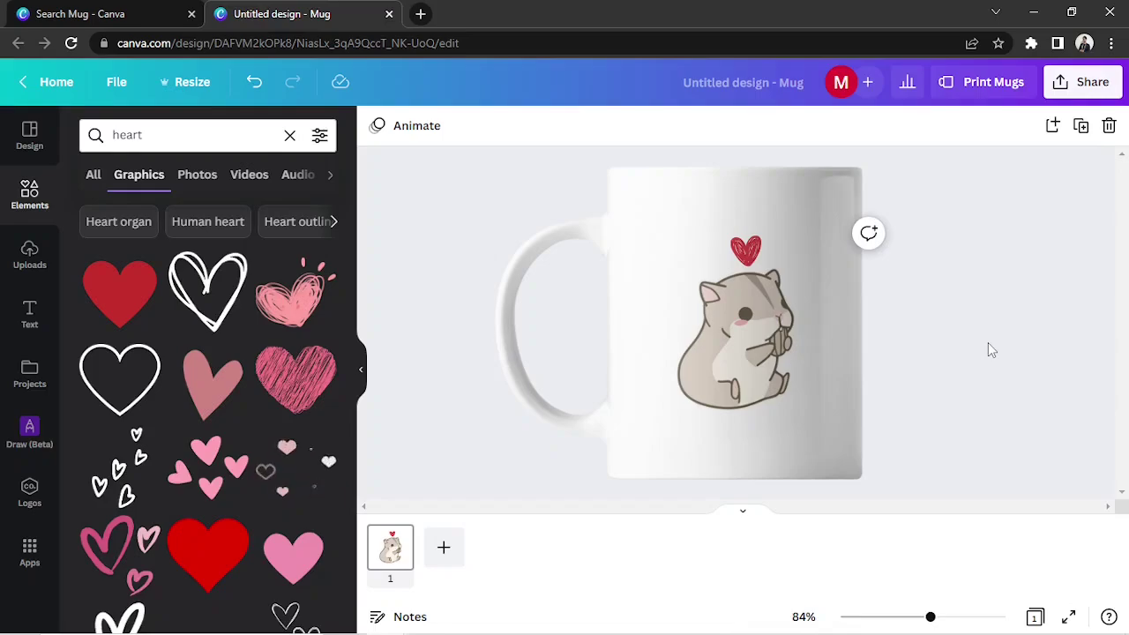
- Add a HAMPTERS text box, enlarged and positioned centred beneath the hamster
left_click(30, 314)
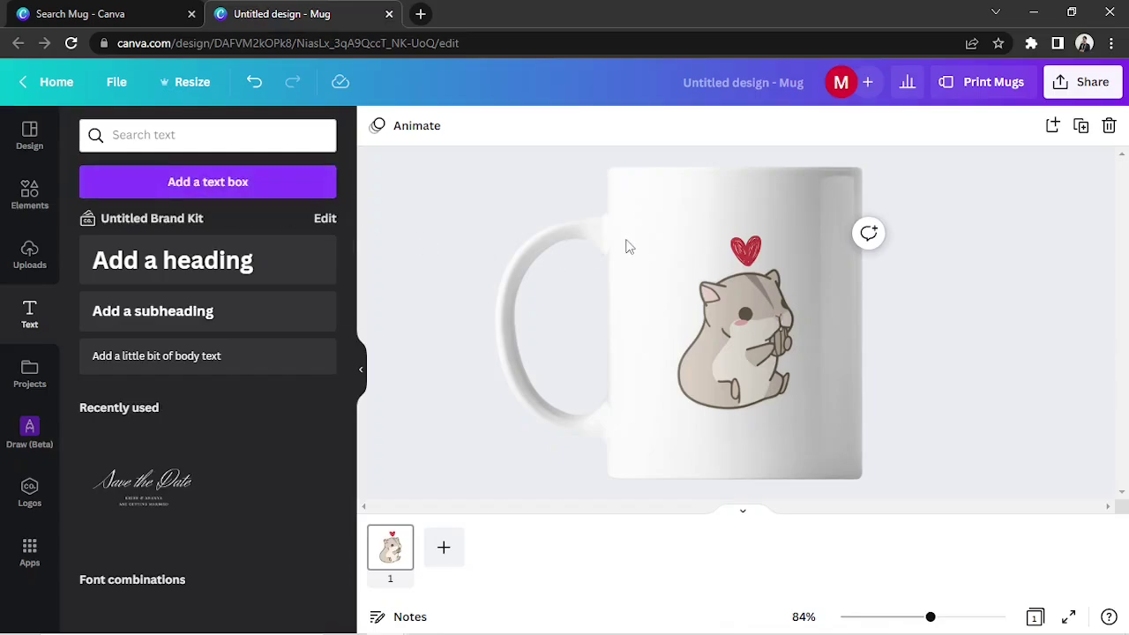
key("t")
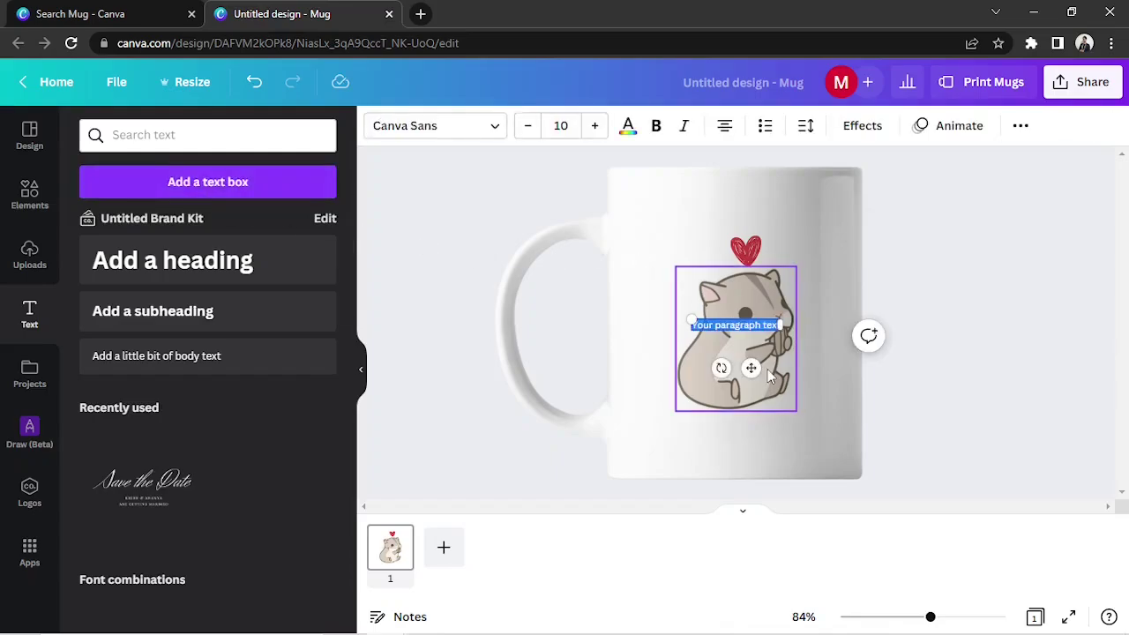
left_click_drag(751, 367, 761, 271)
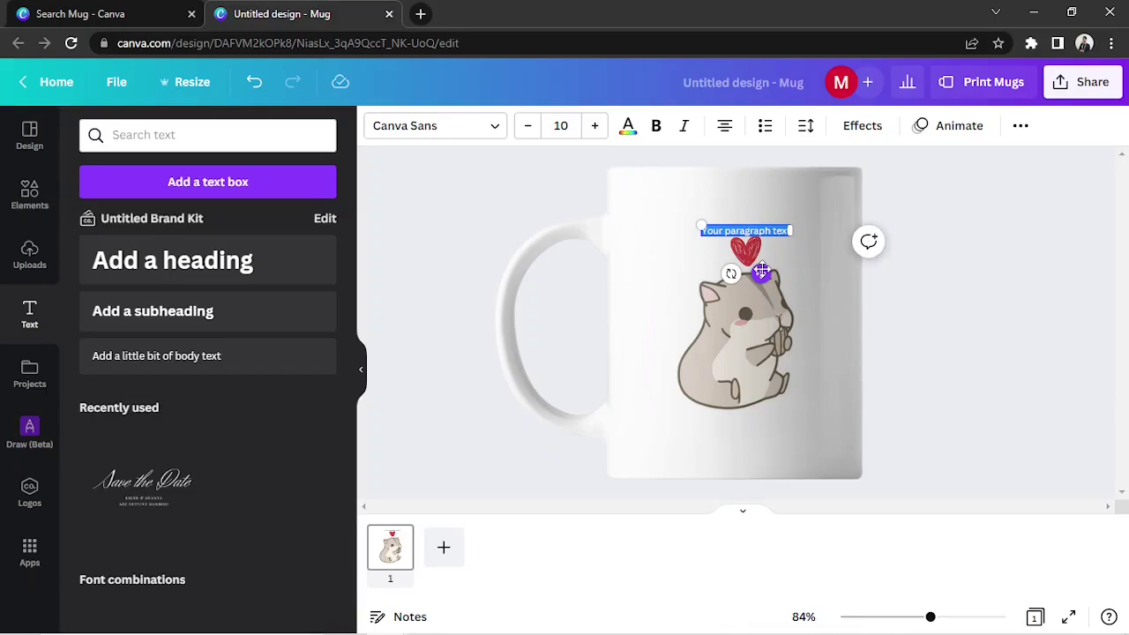
type("HAMSTE")
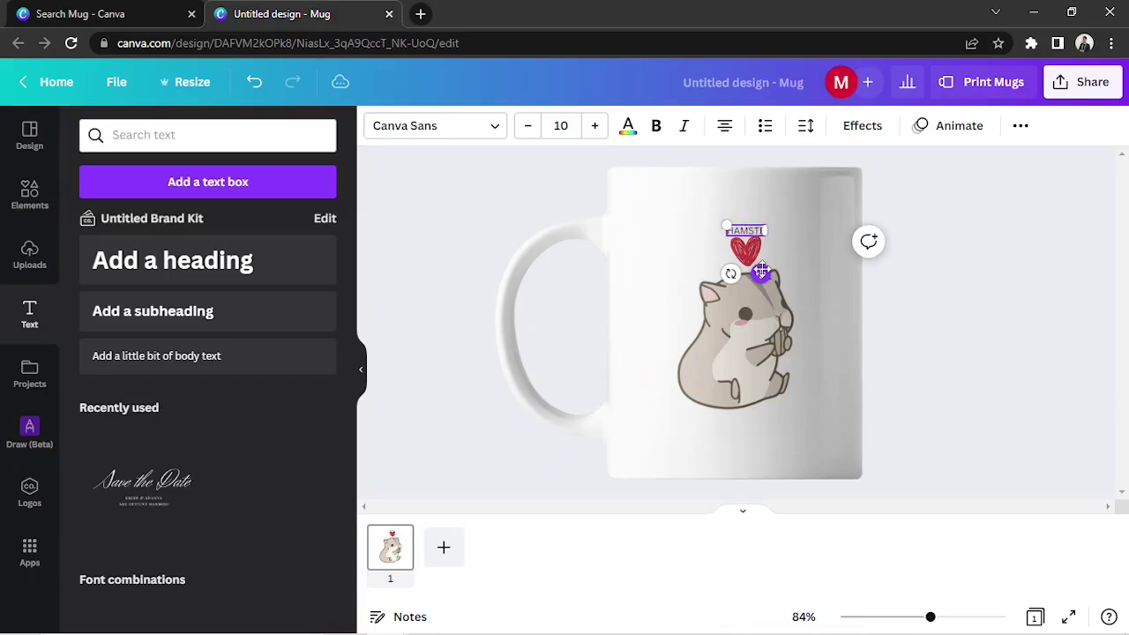
type("RS")
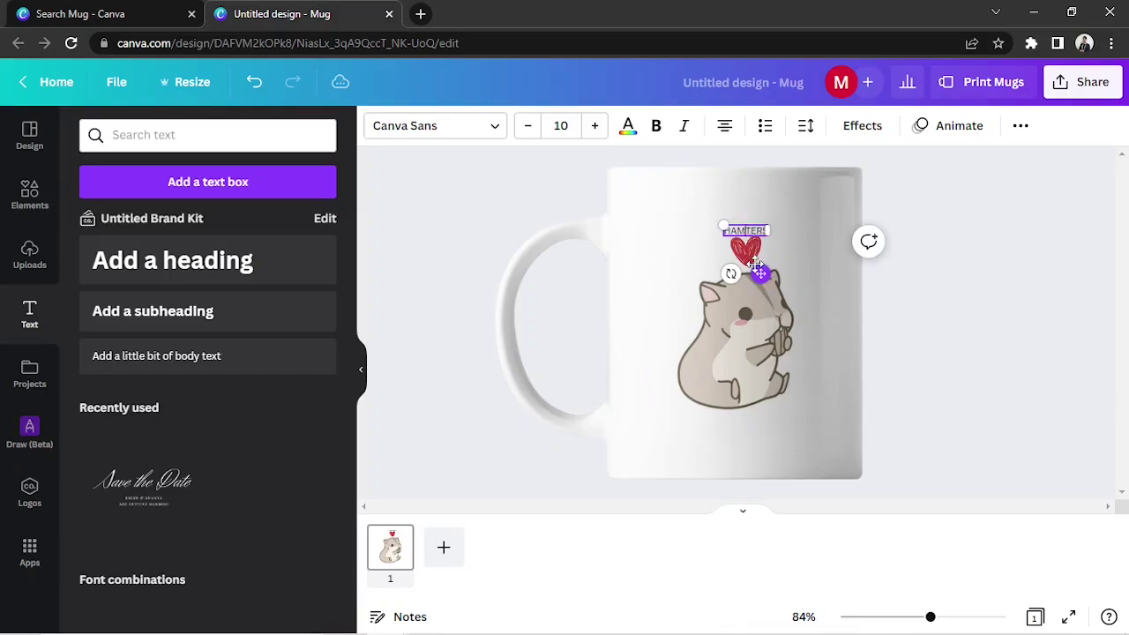
mouse_move(720, 236)
left_mouse_down()
mouse_move(626, 259)
mouse_move(725, 344)
mouse_move(716, 441)
left_mouse_up()
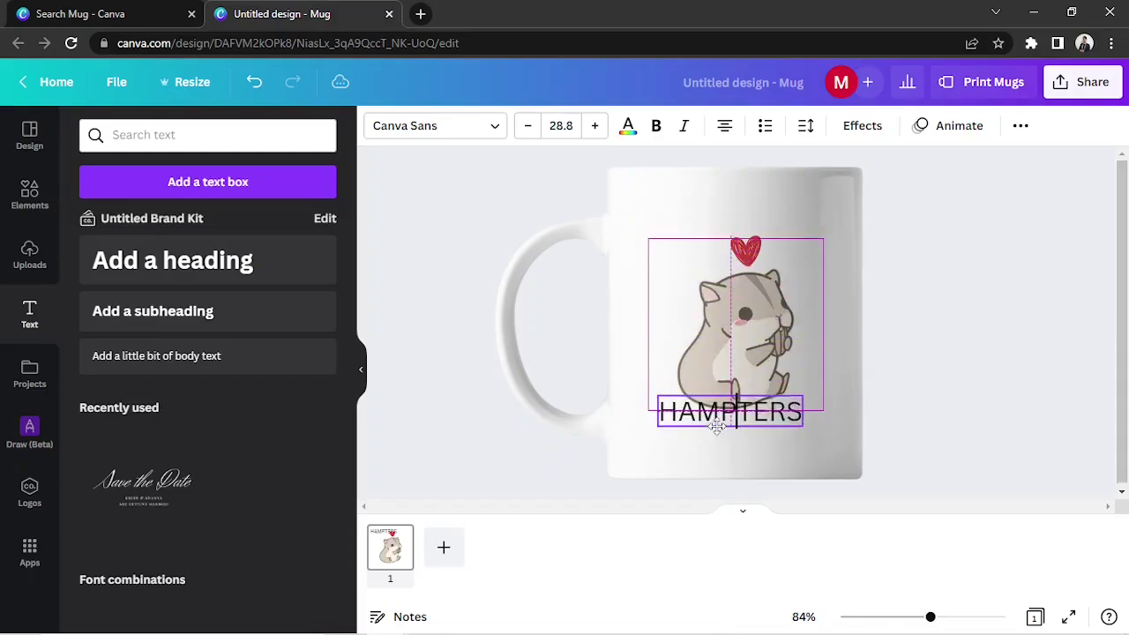
left_click(409, 128)
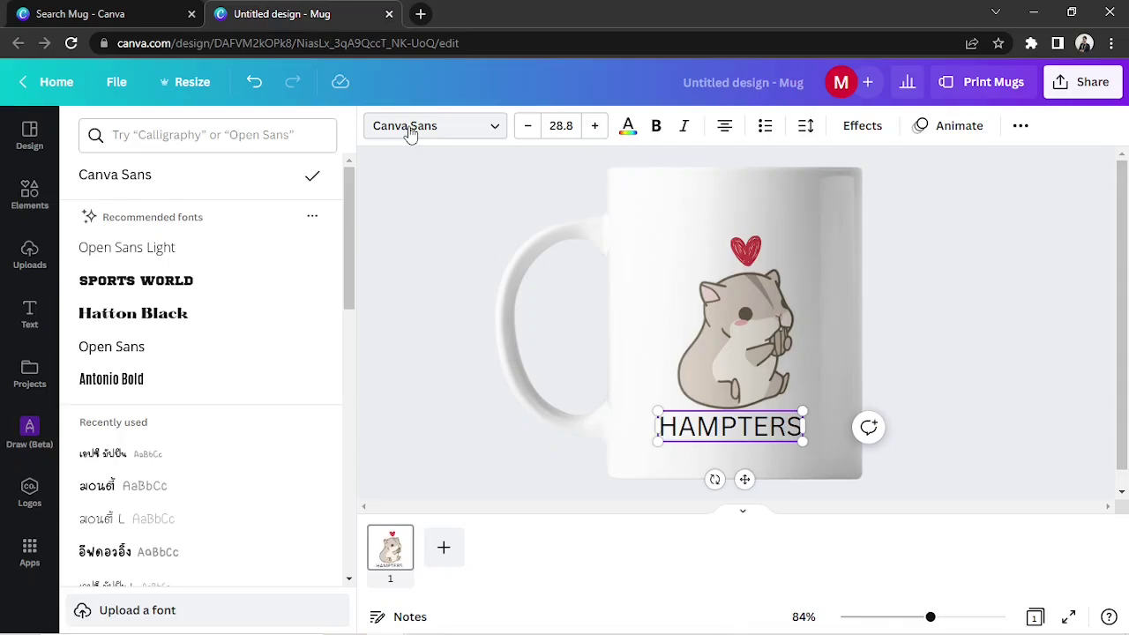
- Try recently used fonts and apply a thin handwritten font to HAMPTERS
left_click(212, 457)
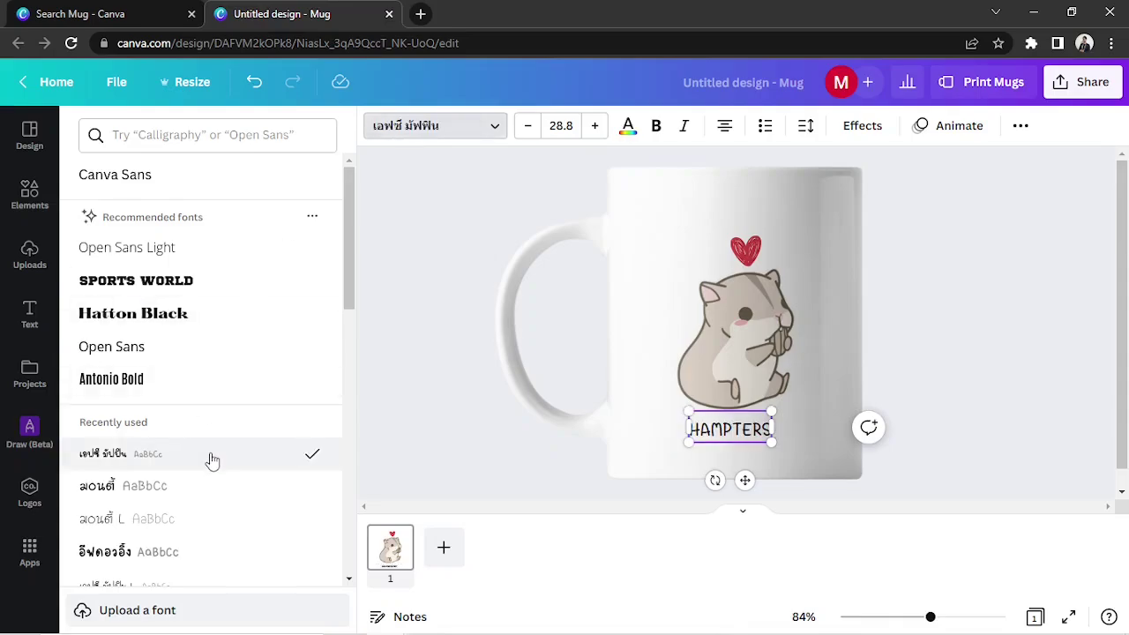
left_click(198, 488)
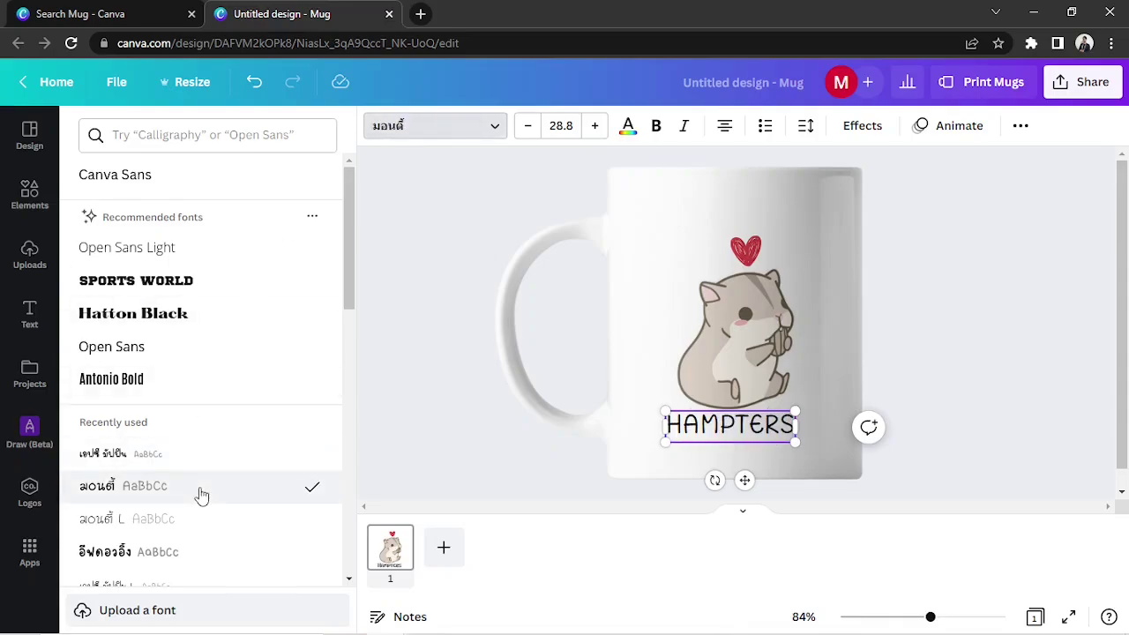
left_click(184, 519)
scroll(181, 494, "down", 2)
left_click(173, 421)
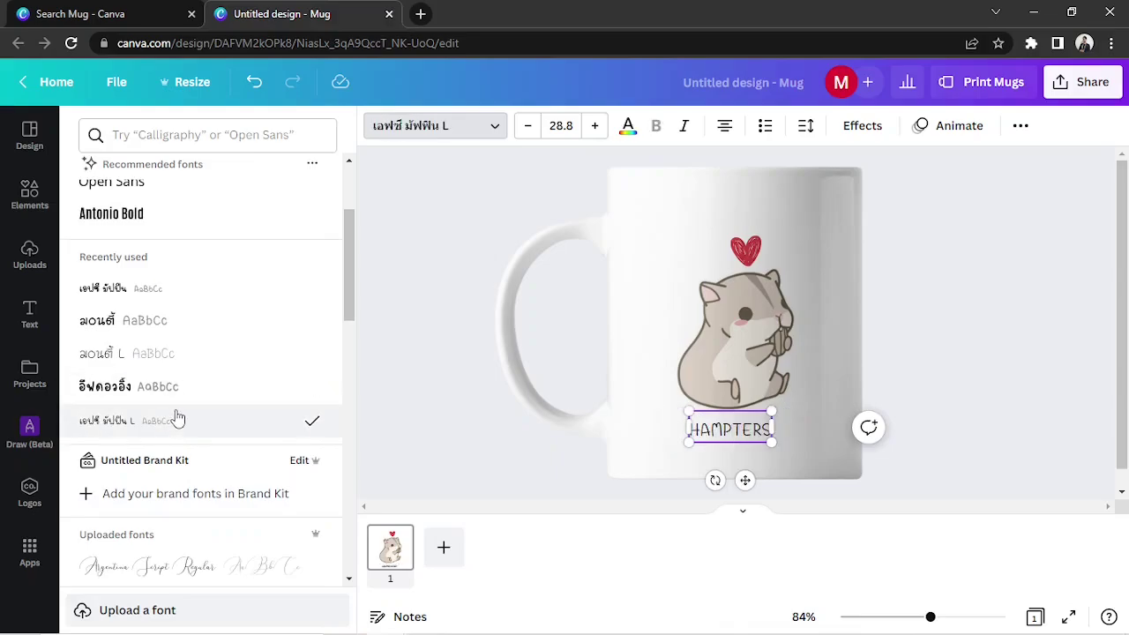
- Enlarge HAMPTERS to size 37.1, recentre it, colour it the hamster's dark brown, and justify it
left_click_drag(772, 441, 796, 451)
left_click_drag(755, 490, 749, 479)
left_click(628, 125)
left_click(229, 409)
left_click(319, 409)
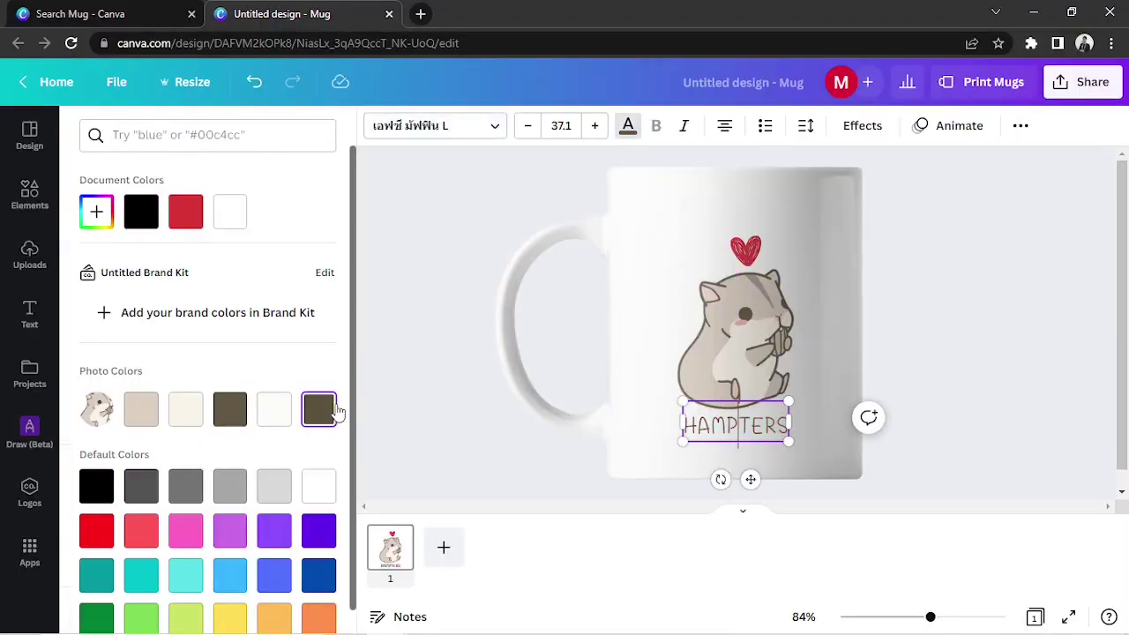
left_click(724, 128)
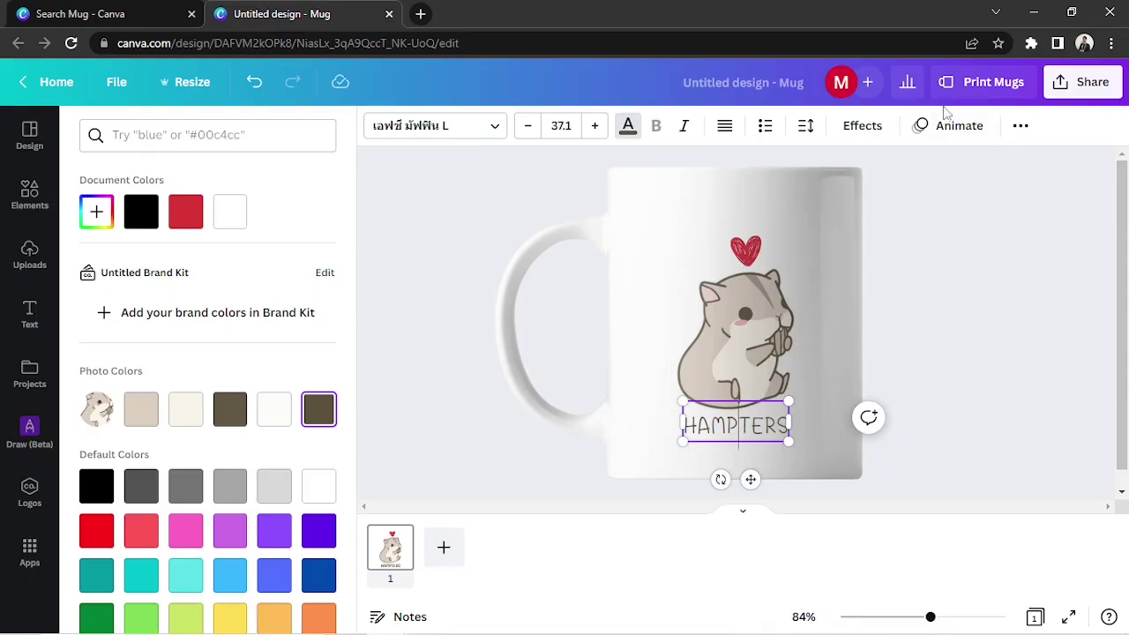
- Try the Shadow, Lift, Splice and Glitch style effects on HAMPTERS
left_click(882, 131)
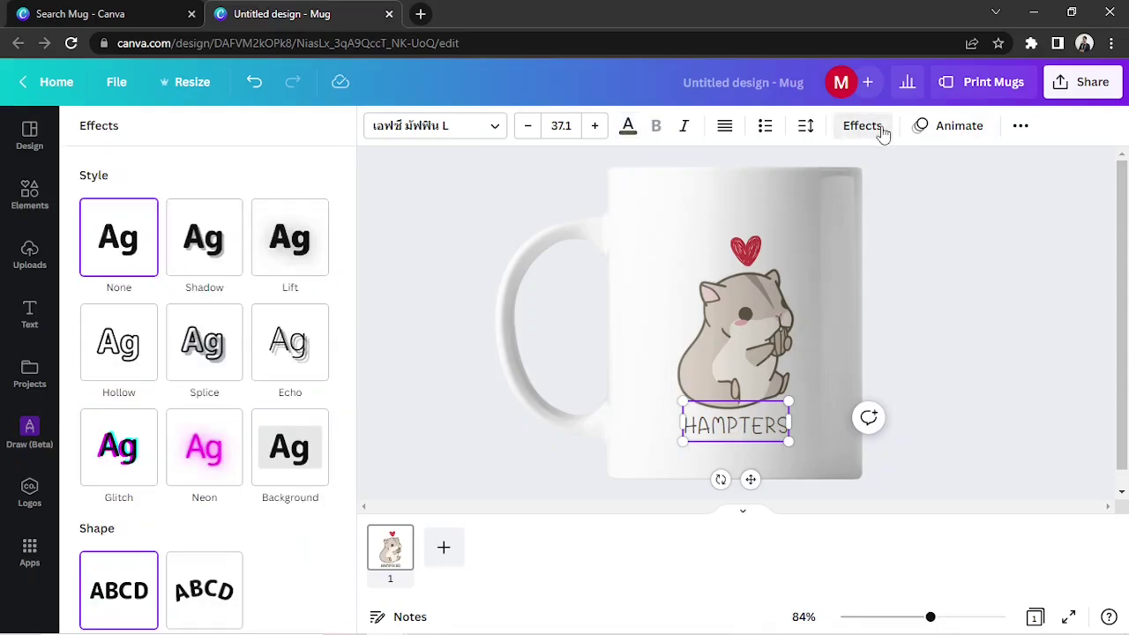
left_click(220, 252)
left_click(256, 247)
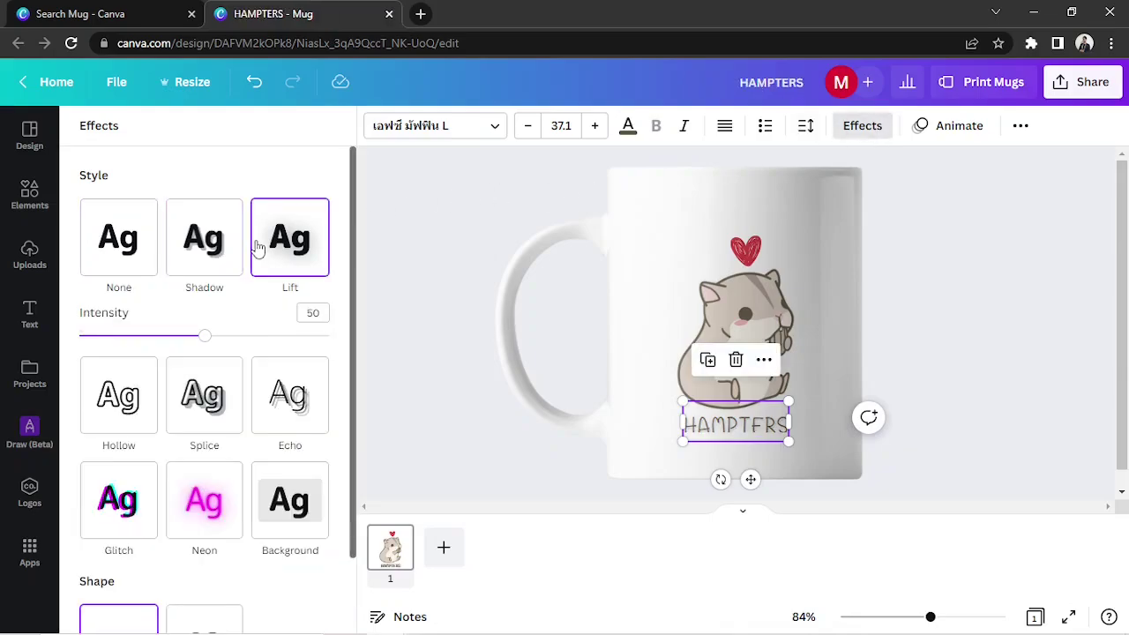
left_click(205, 406)
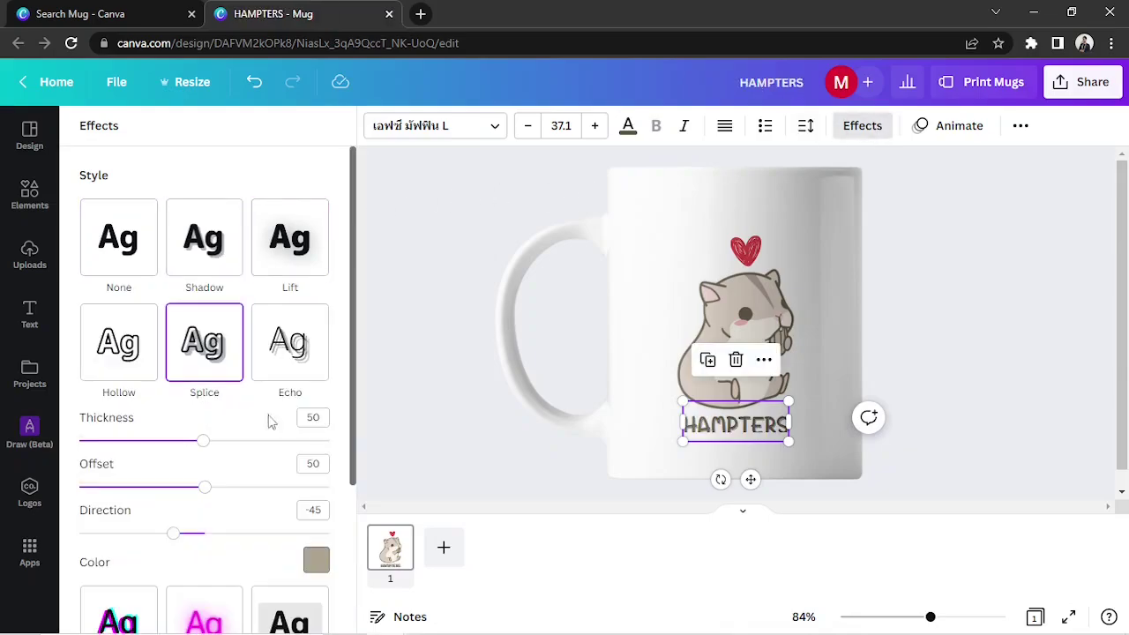
left_click(289, 344)
scroll(289, 420, "down", 1)
left_click(118, 365)
scroll(159, 441, "down", 1)
- Curve HAMPTERS to -60 with style set to None, just under the hamster's belly
left_click(204, 556)
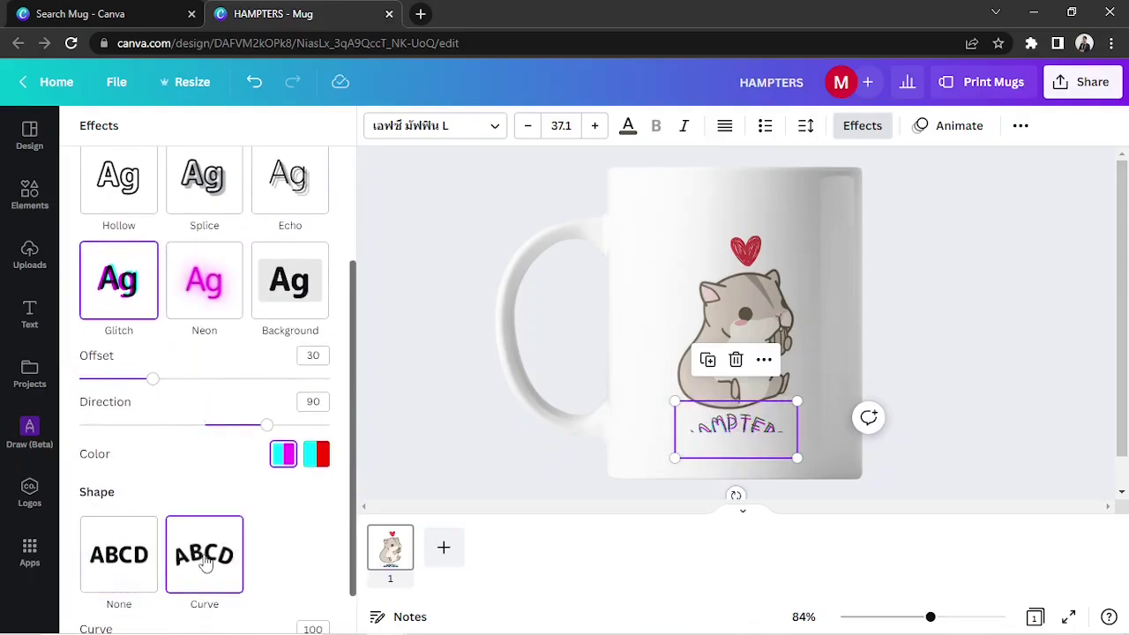
scroll(159, 353, "up", 2)
left_click(119, 256)
mouse_move(736, 428)
left_mouse_down()
mouse_move(747, 303)
mouse_move(736, 456)
left_mouse_up()
scroll(203, 397, "down", 1)
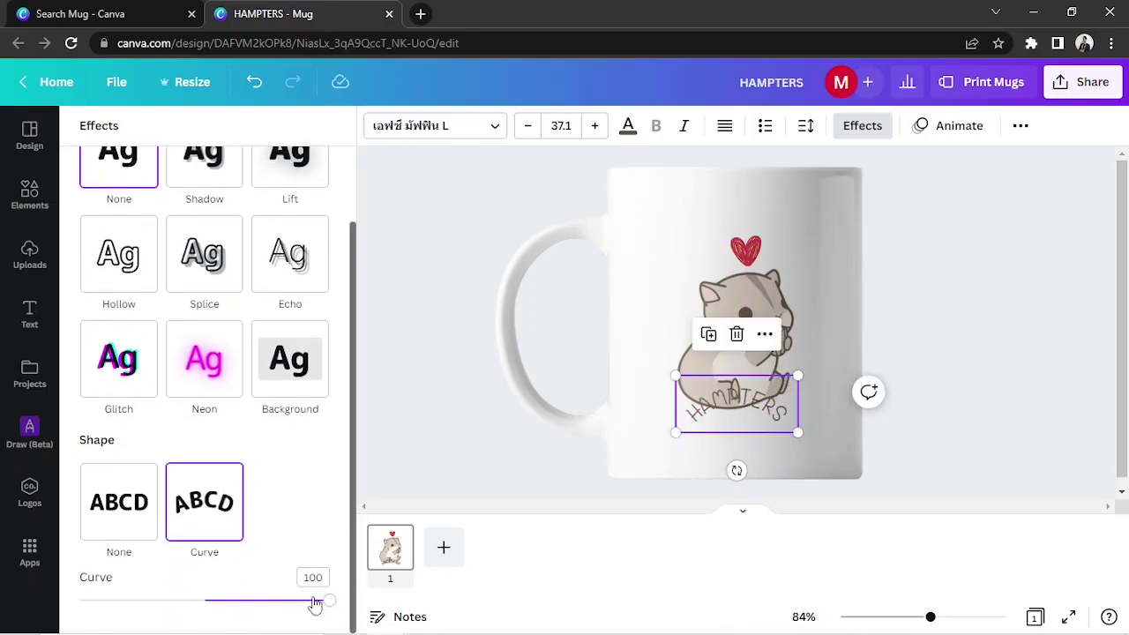
left_click_drag(311, 605, 130, 601)
left_click_drag(737, 395, 737, 415)
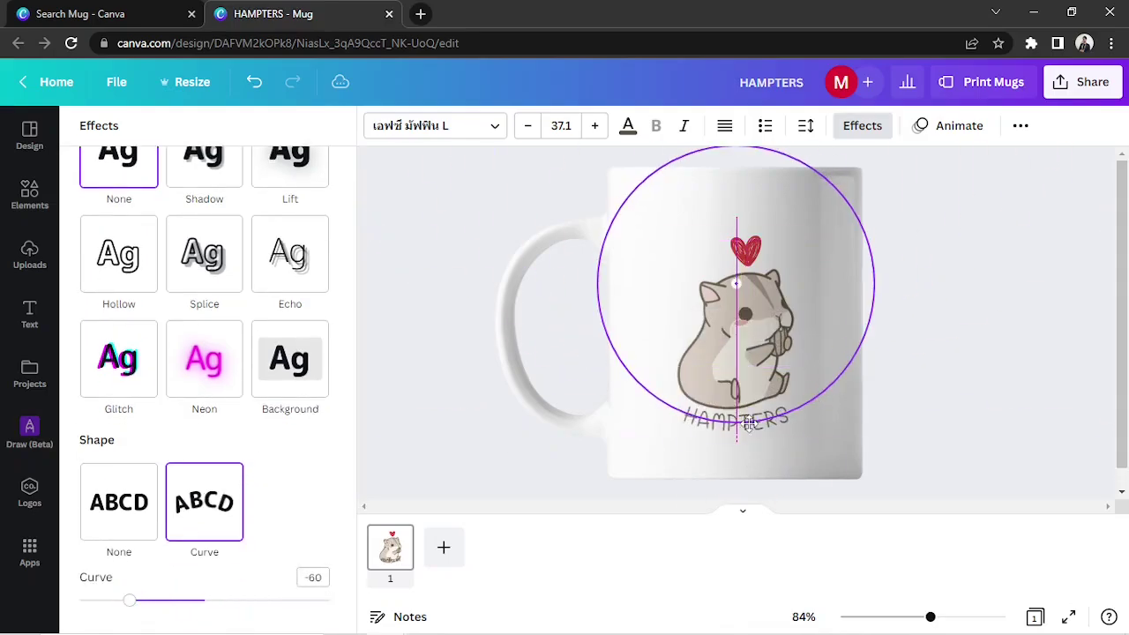
left_click(936, 357)
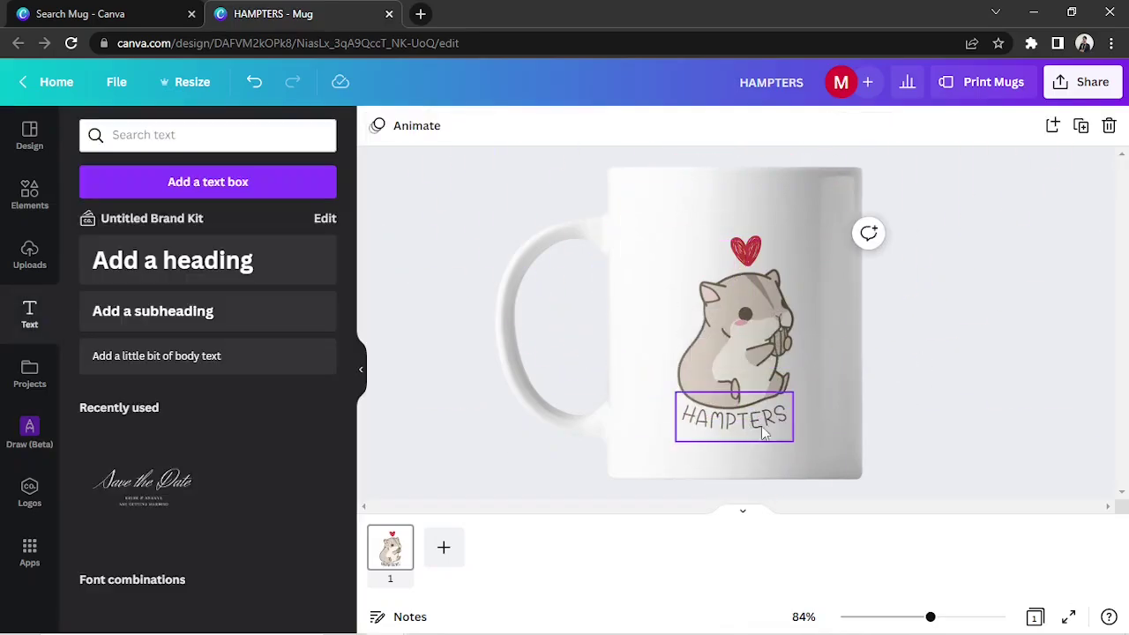
- Copy the HAMPTERS text up beside the heart and remove the copy's curve
left_click(735, 419)
left_click_drag(735, 419, 746, 253)
left_click(862, 125)
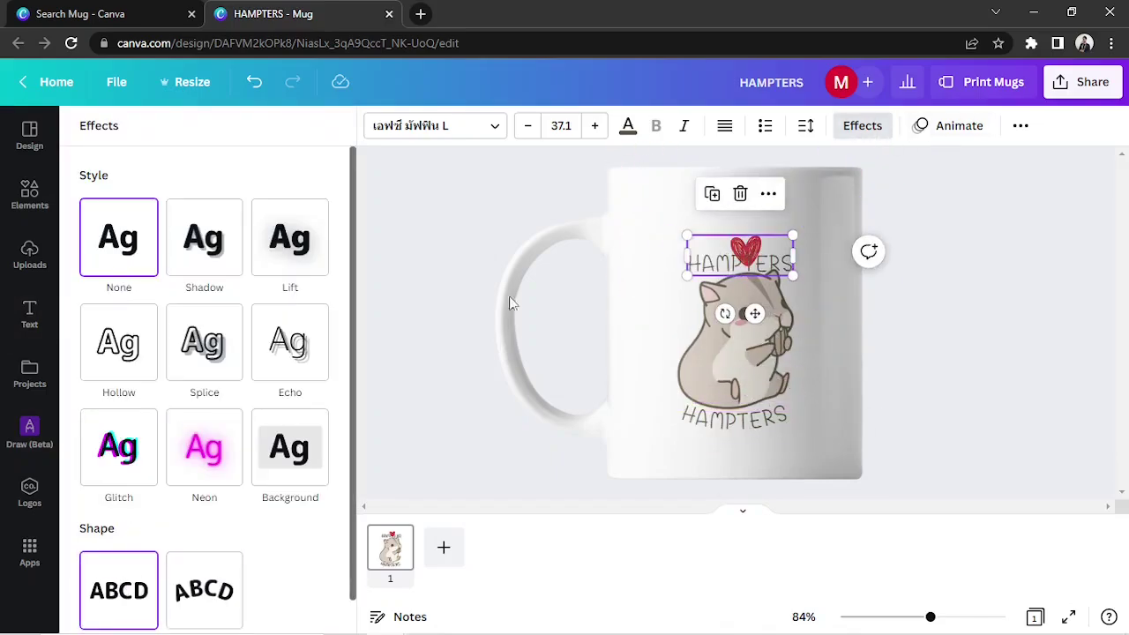
left_click(118, 591)
mouse_move(755, 243)
left_mouse_down()
mouse_move(769, 244)
mouse_move(746, 234)
left_mouse_up()
key("ctrl+z")
- Nudge the heart slightly left and down and zoom in around it
left_click(628, 125)
scroll(693, 293, "up", 5)
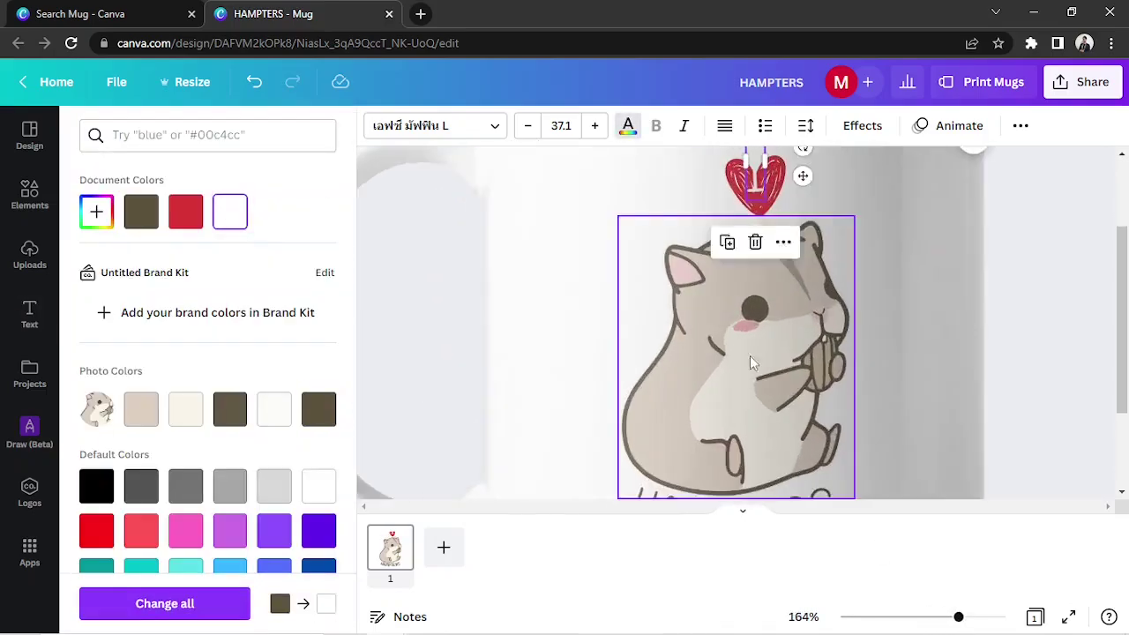
scroll(756, 273, "up", 2)
scroll(791, 313, "down", 2)
left_click(791, 313)
left_click_drag(792, 313, 785, 318)
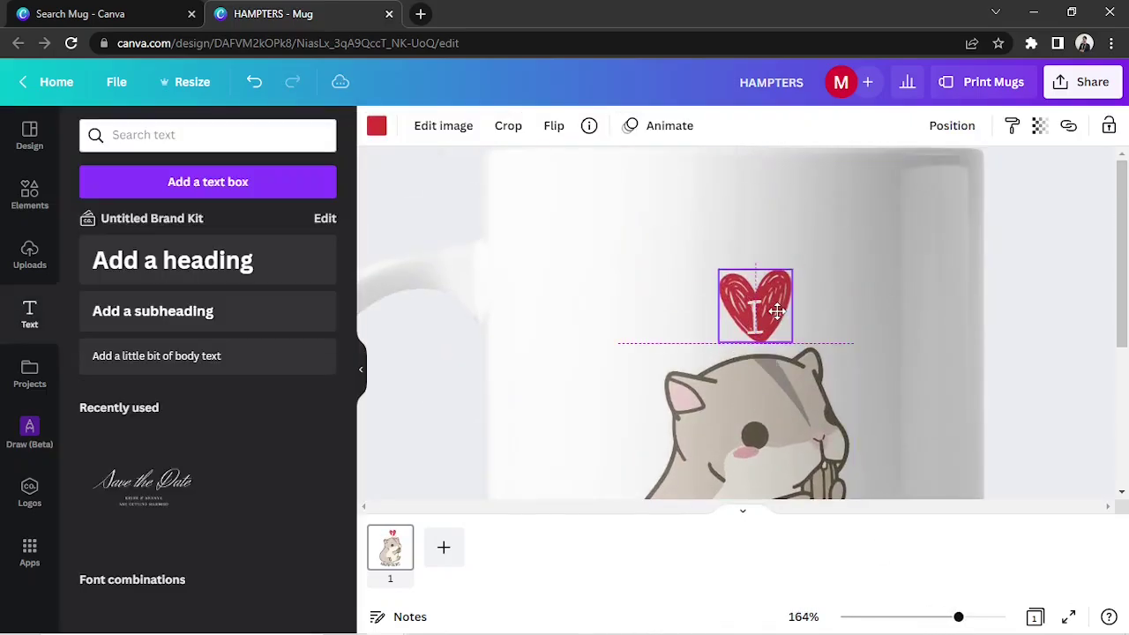
left_click(1011, 294)
mouse_move(958, 617)
left_mouse_down()
mouse_move(933, 617)
mouse_move(961, 617)
left_mouse_up()
- Enlarge the heart, move it into place and make it partly transparent
left_click(758, 319)
left_click(789, 291)
left_click_drag(794, 281, 824, 262)
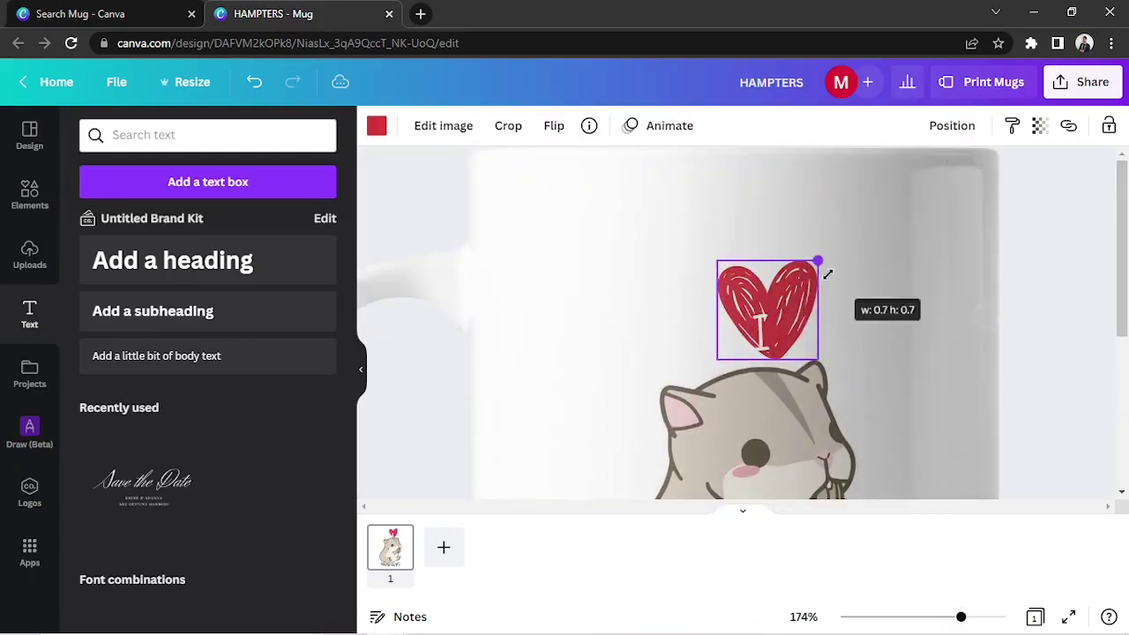
left_click_drag(768, 318, 786, 328)
left_click(952, 125)
left_click(761, 326)
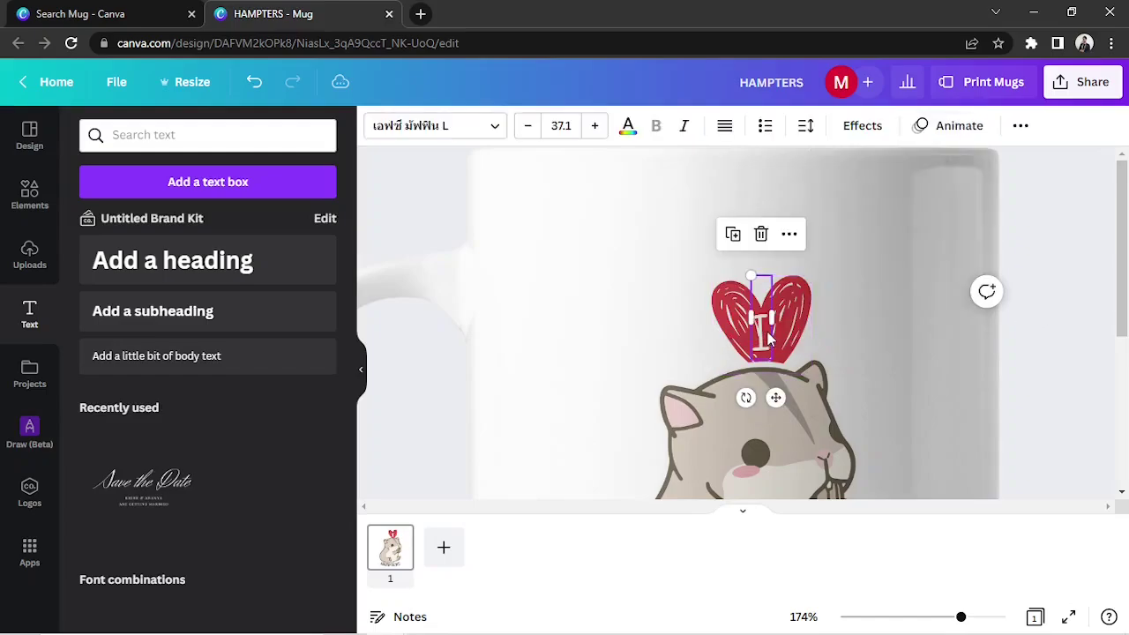
left_click(734, 300)
left_click(1040, 126)
left_click_drag(947, 192, 995, 194)
left_click(1005, 380)
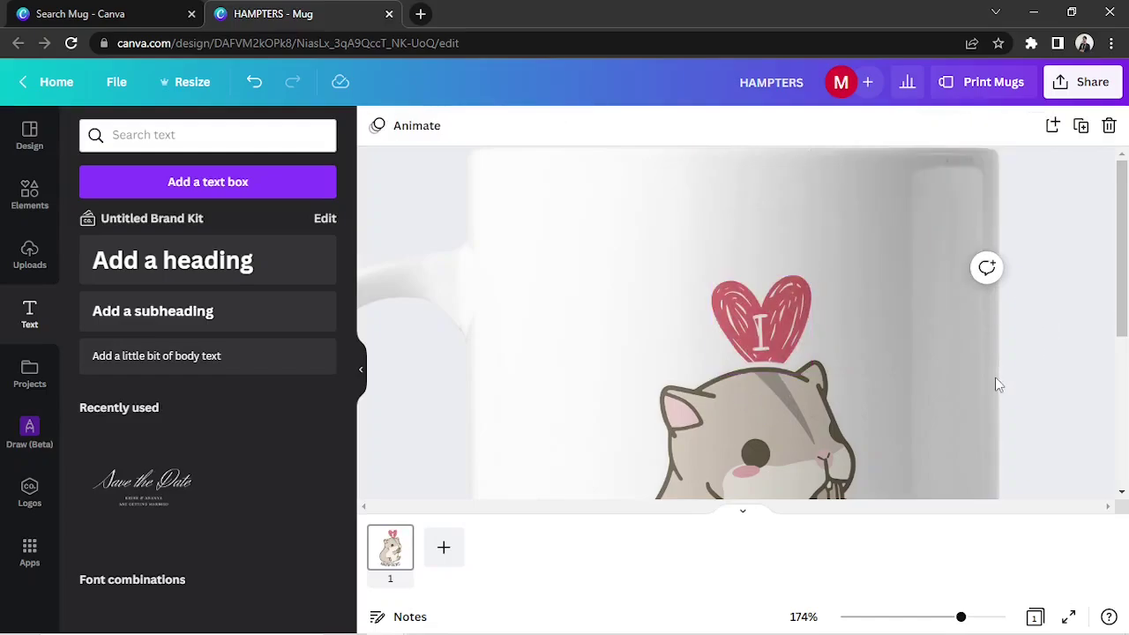
- Undo the heart changes, set a small heart right of the I reading 'I ♥', and zoom out
scroll(981, 524, "down", 2)
scroll(980, 523, "down", 5)
scroll(750, 236, "up", 2)
left_click(749, 234)
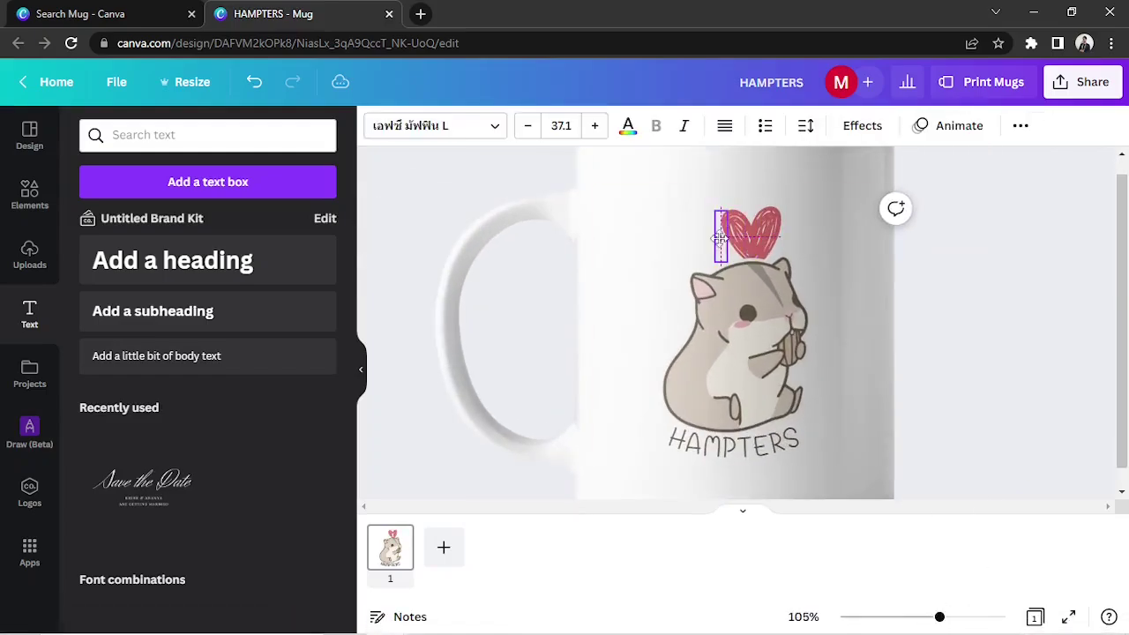
key("ctrl+z")
mouse_move(748, 231)
left_mouse_down()
mouse_move(677, 238)
mouse_move(774, 241)
left_mouse_up()
left_click_drag(680, 240, 737, 243)
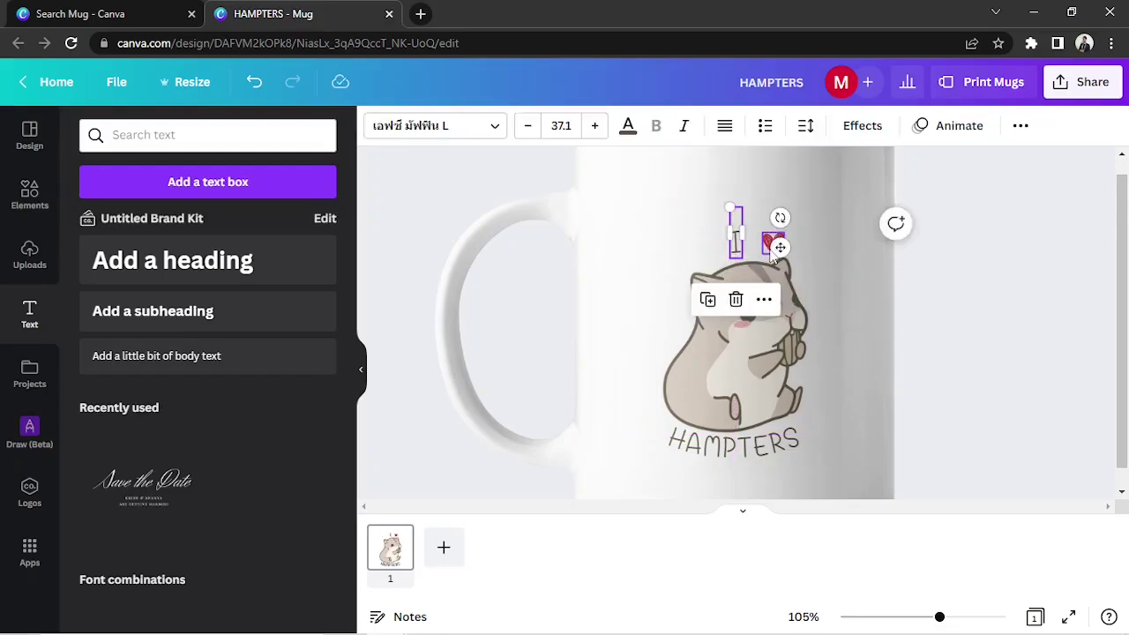
left_click(753, 241)
left_click(953, 382)
left_click_drag(940, 618, 909, 618)
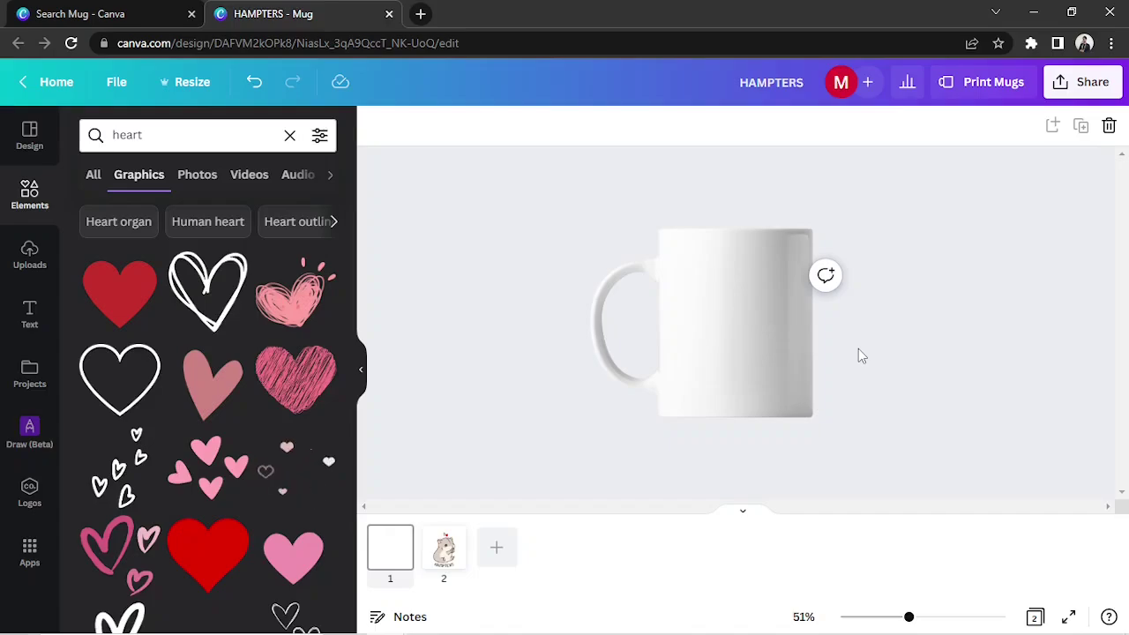
- Upload the Blue Surfer Facebook Profile Frame image from the computer
left_click(29, 254)
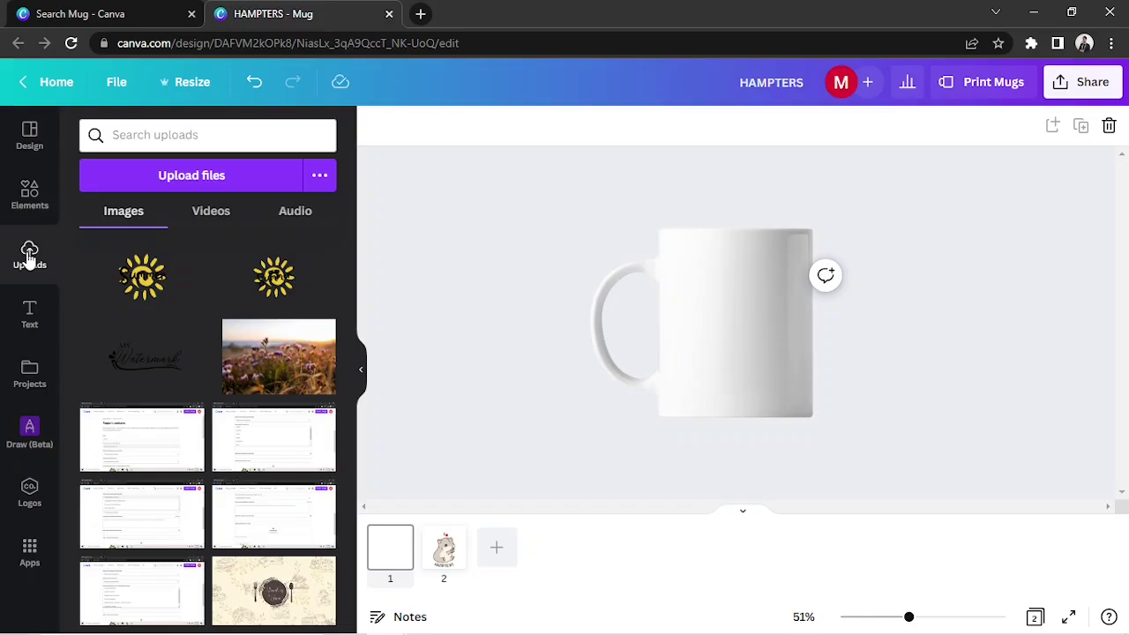
left_click(182, 182)
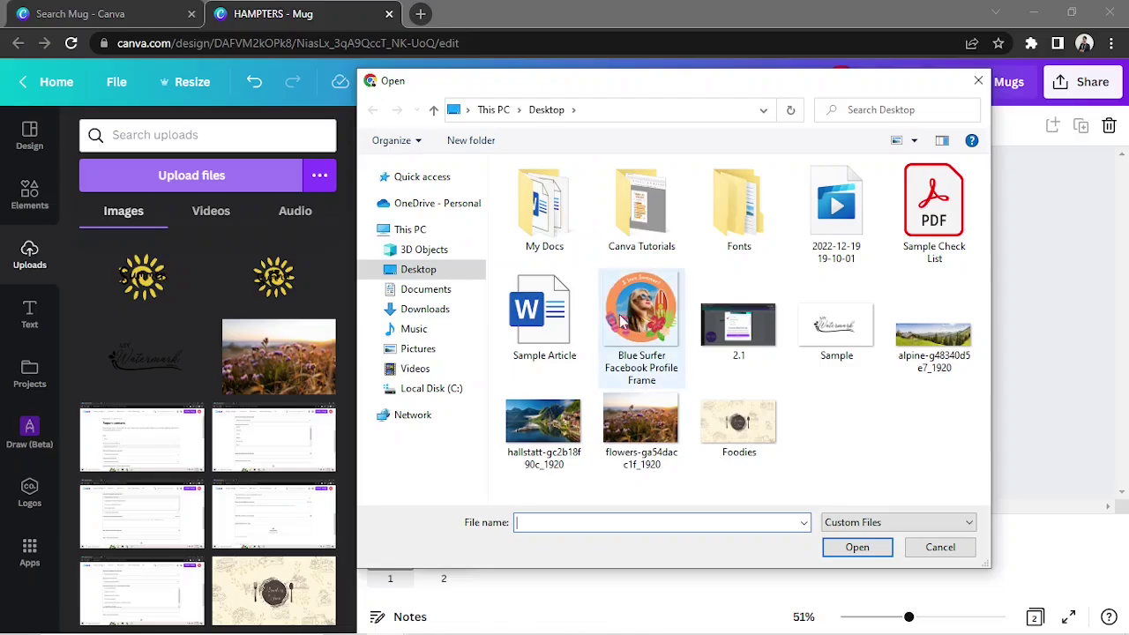
mouse_move(641, 326)
double_click(621, 321)
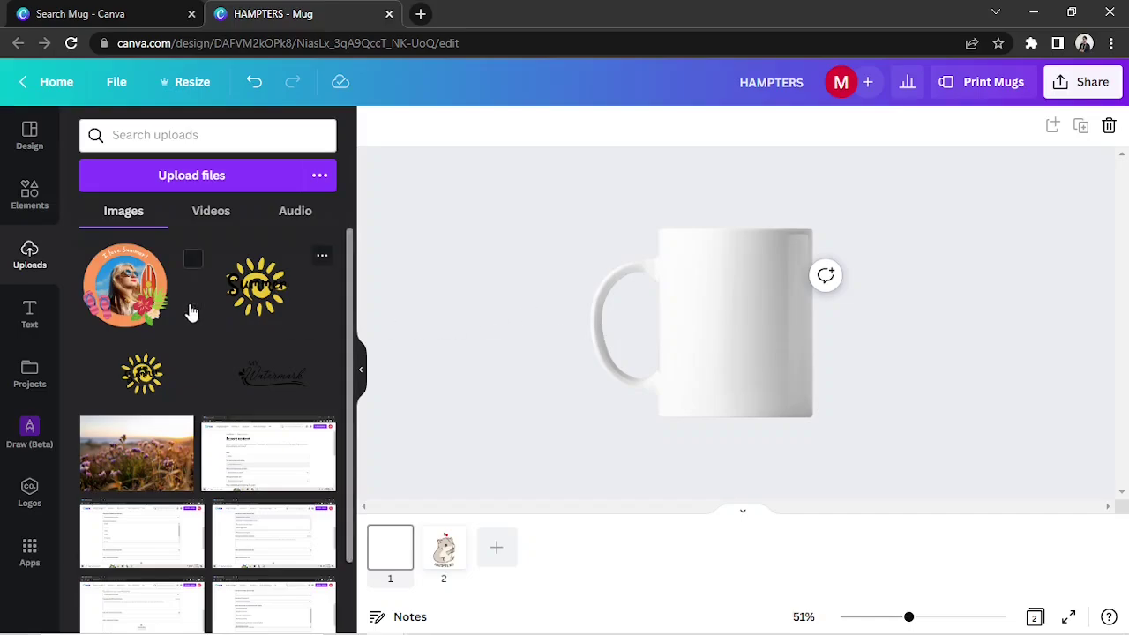
- Add the uploaded surfer circle image to page one, enlarged and centred on the mug
left_click(146, 309)
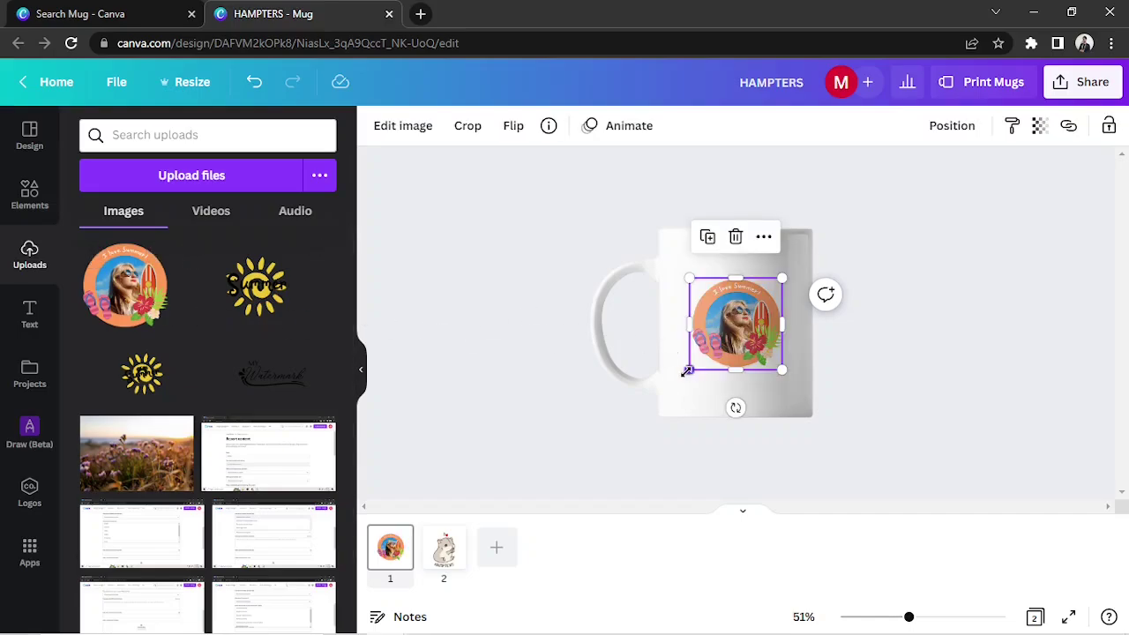
left_click_drag(689, 370, 661, 396)
left_click_drag(698, 355, 711, 346)
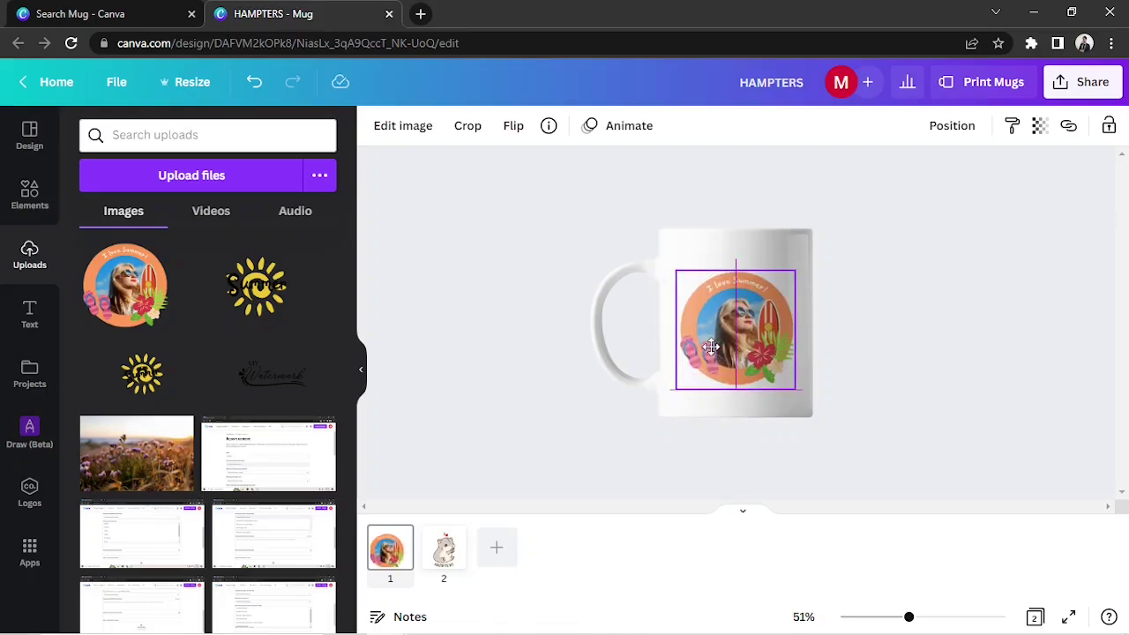
left_click_drag(711, 347, 715, 343)
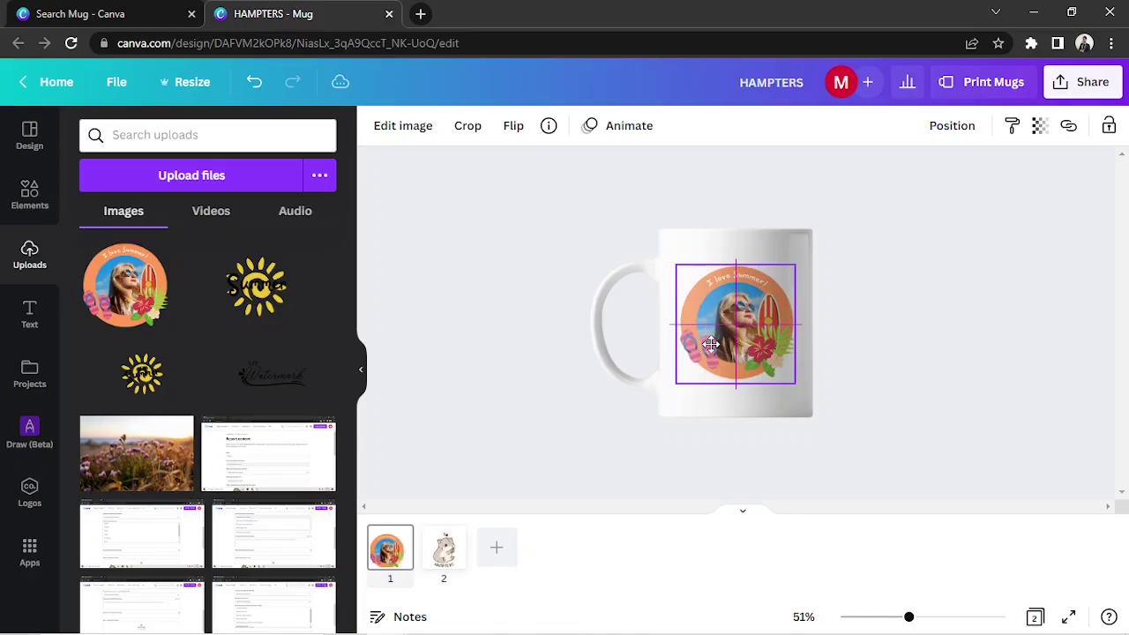
left_click(976, 346)
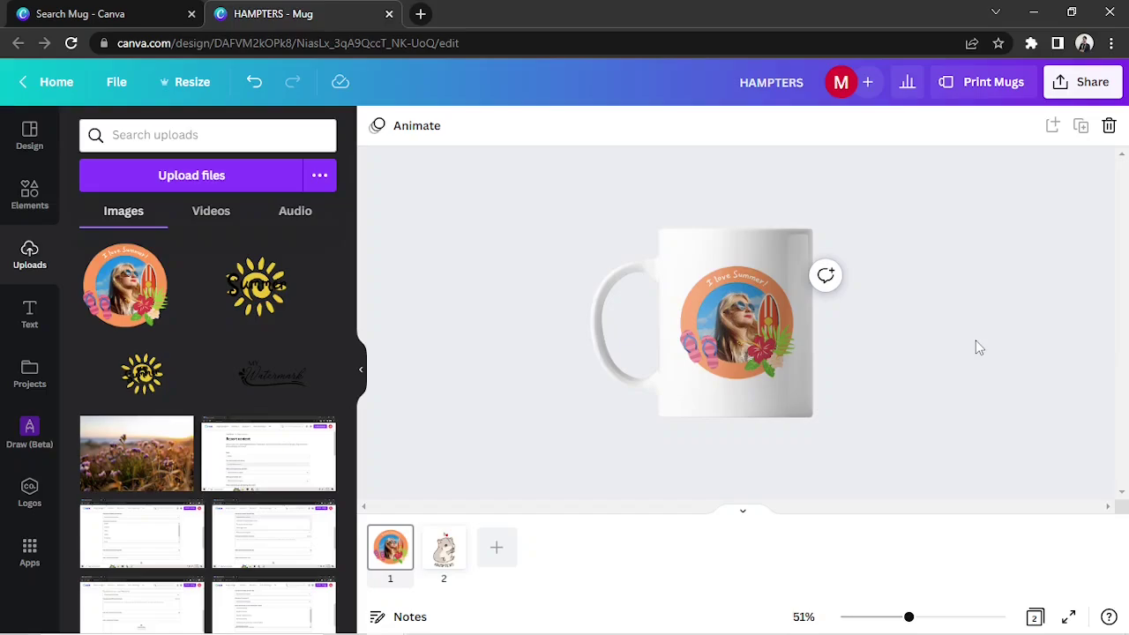
- Open Print Mugs and review the order: surfer girl front, hamster back, one mug at ₱950
left_click(994, 82)
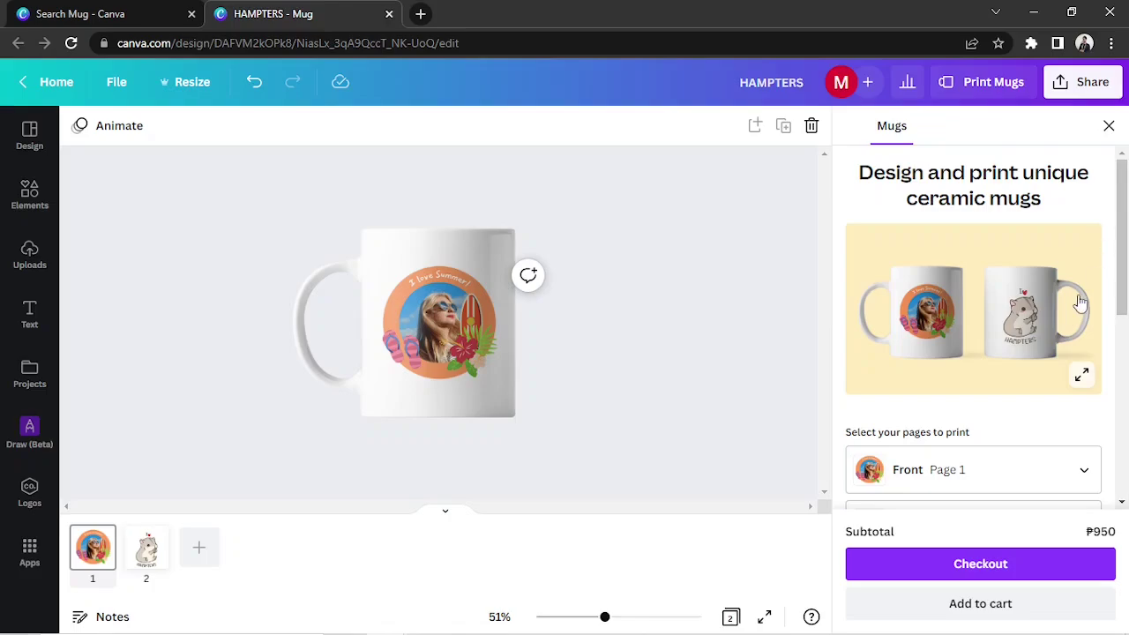
scroll(1067, 318, "down", 2)
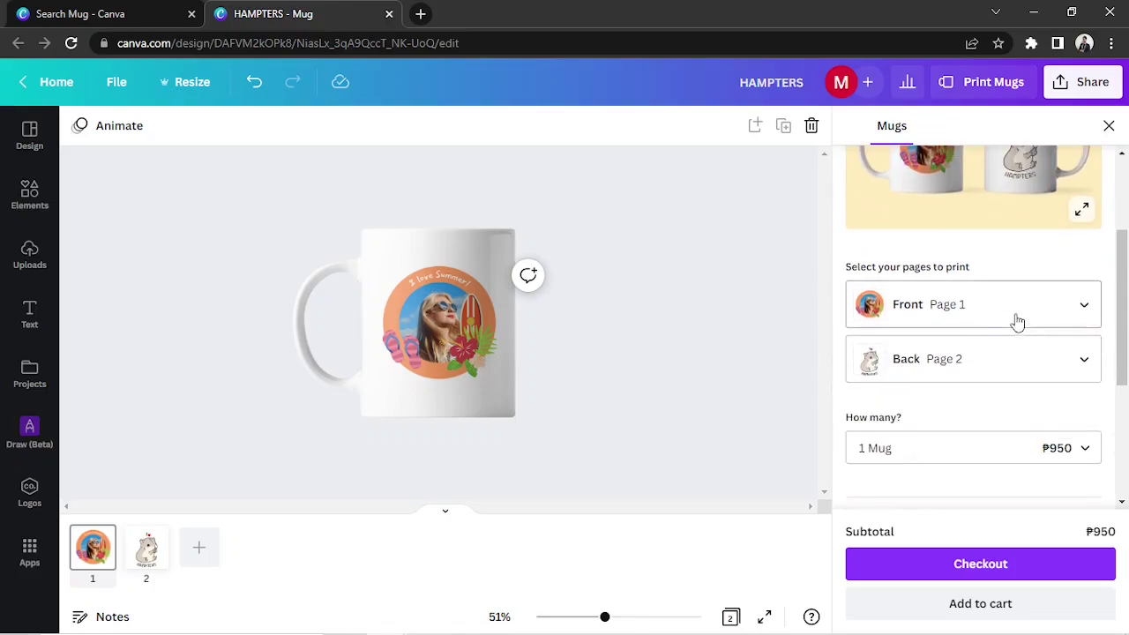
scroll(1017, 322, "down", 2)
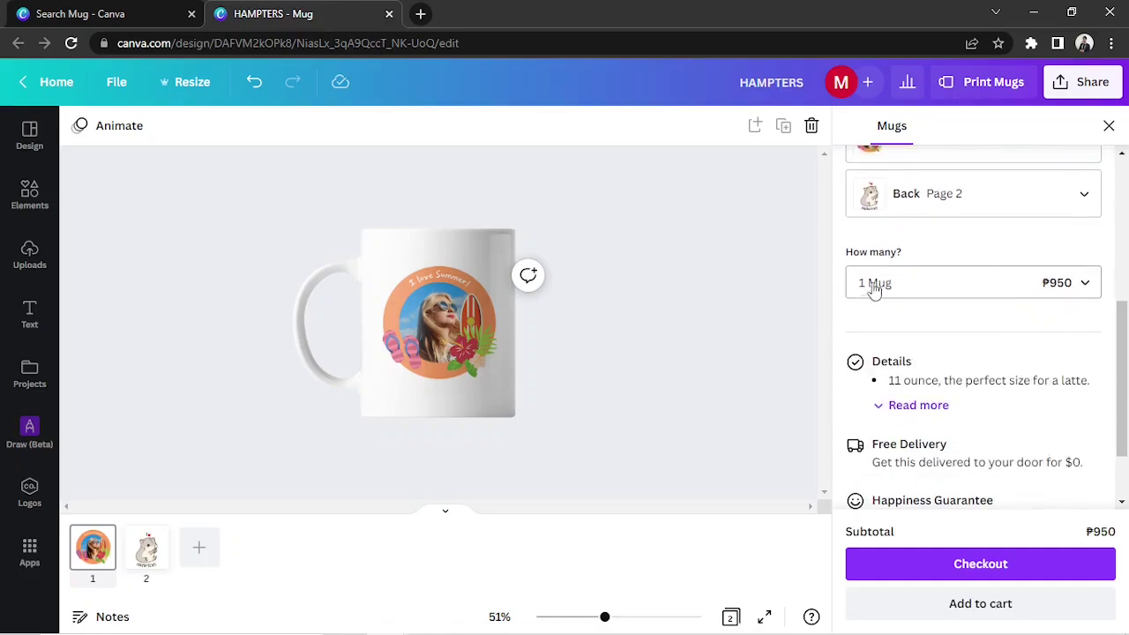
scroll(941, 289, "down", 1)
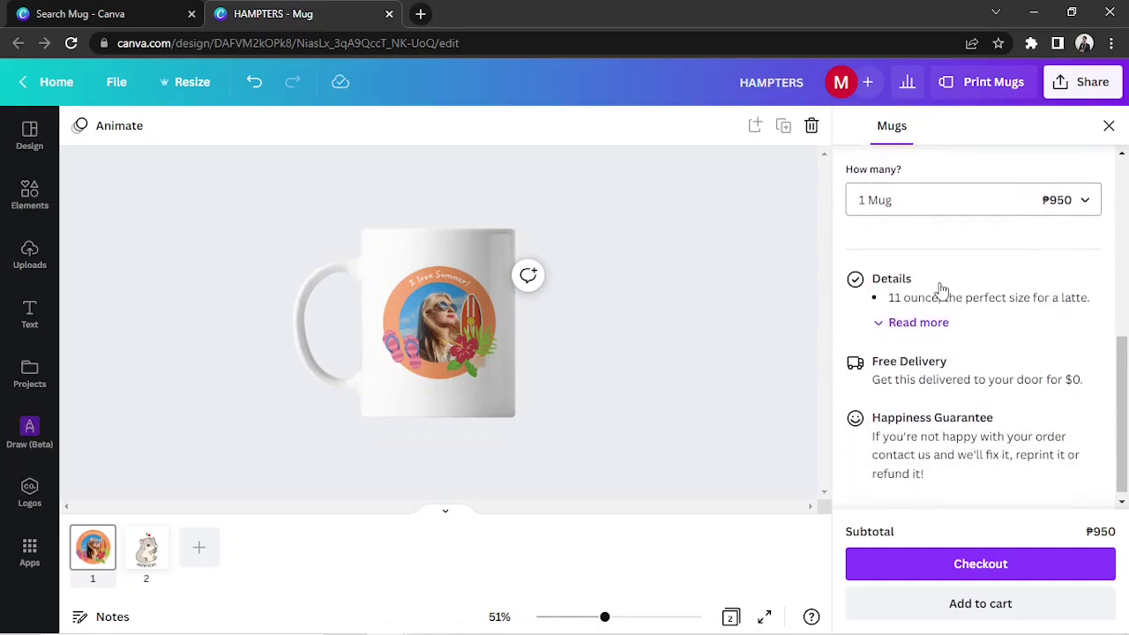